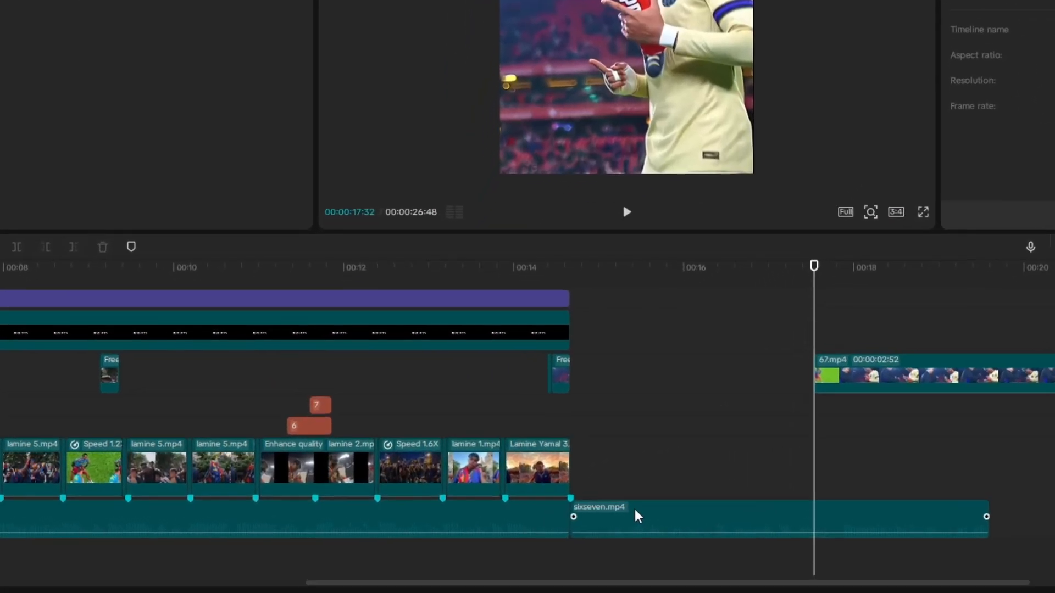
Auto-mark the beats of the sixseven.mp4 audio clip using the Beats 2 option
{"action": "left_click", "coordinate": [558, 512]}
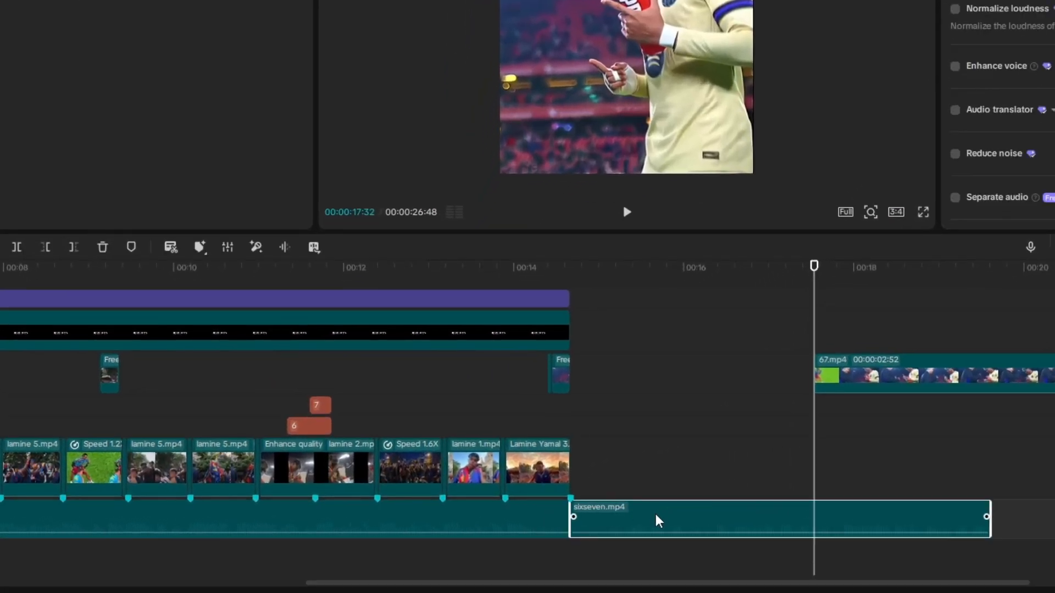
{"action": "left_click", "coordinate": [200, 247]}
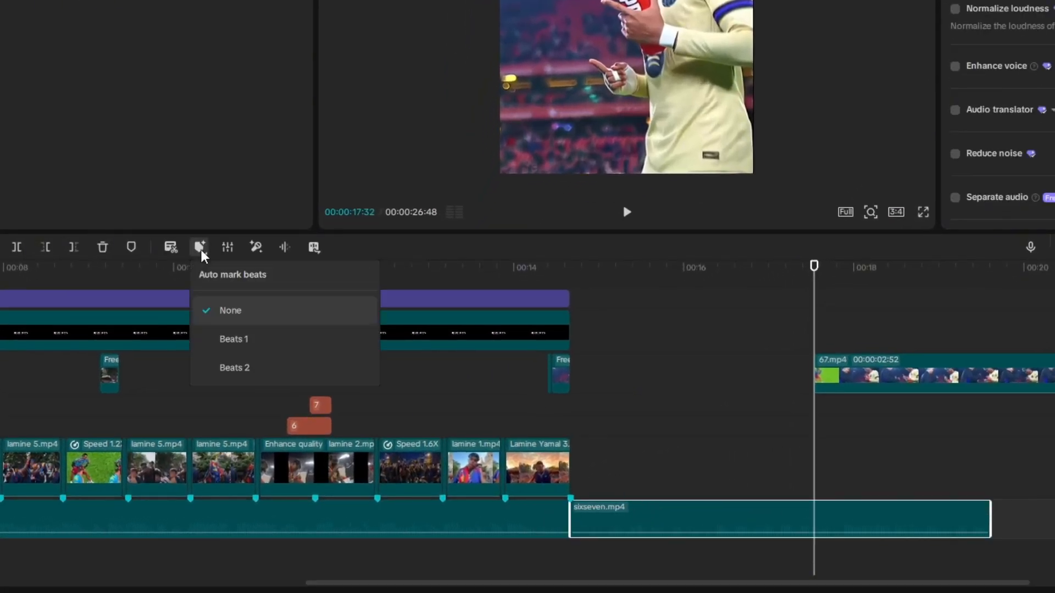
{"action": "left_click", "coordinate": [246, 368]}
Move the 67.mp4 clip onto the main track directly after the Lamine Yamal 3.mp4 clip and shorten its end
{"action": "left_click_drag", "start_coordinate": [889, 379], "coordinate": [616, 467]}
{"action": "left_click_drag", "start_coordinate": [810, 463], "coordinate": [764, 464]}
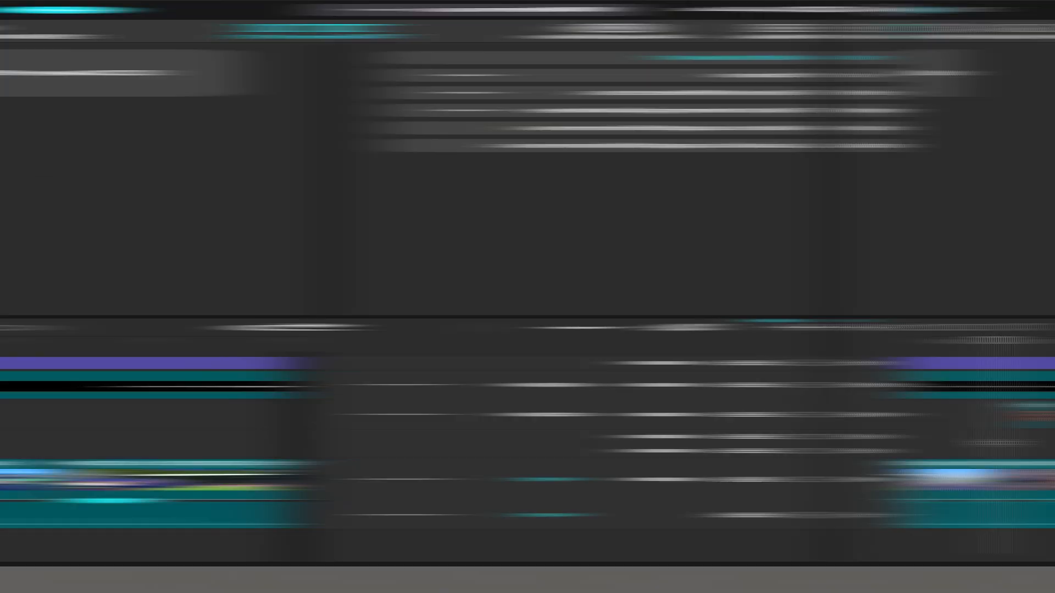
Split the lamine 1.mp4 clip three frames before its end
{"action": "key", "text": "space"}
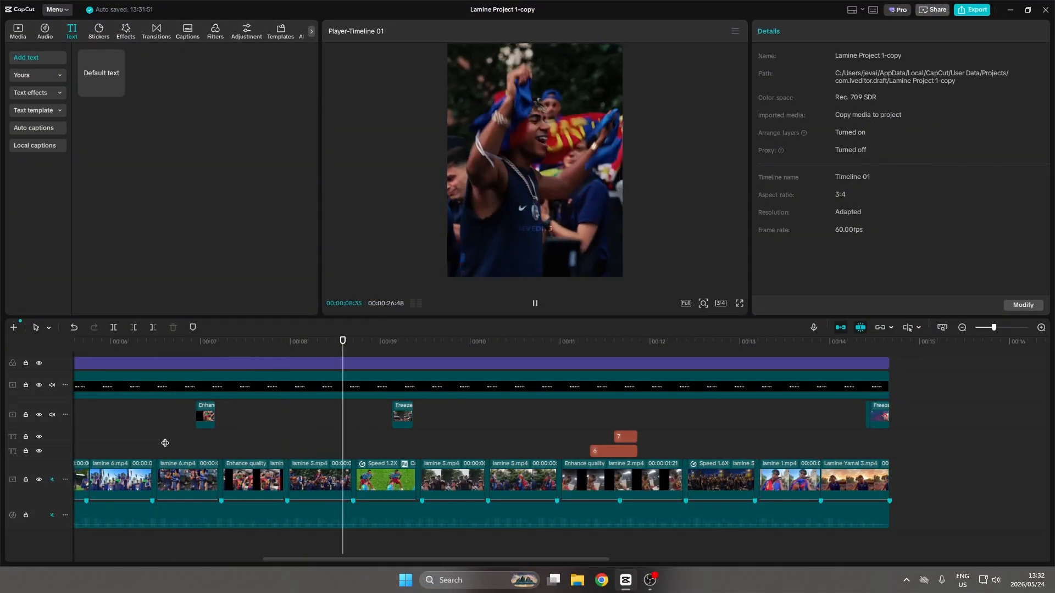
{"action": "key", "text": "space"}
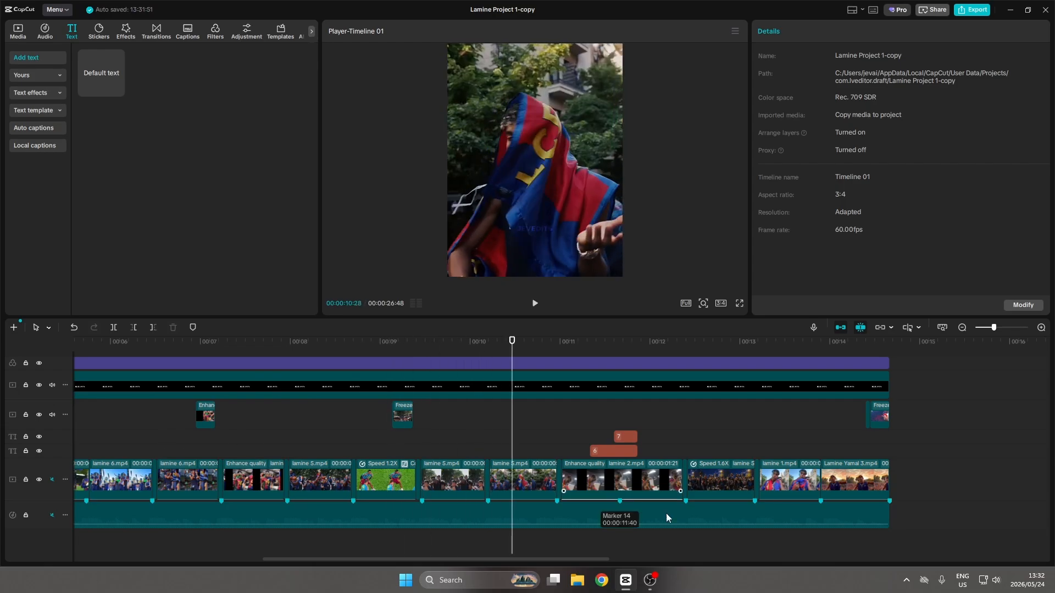
{"action": "left_click", "coordinate": [787, 473]}
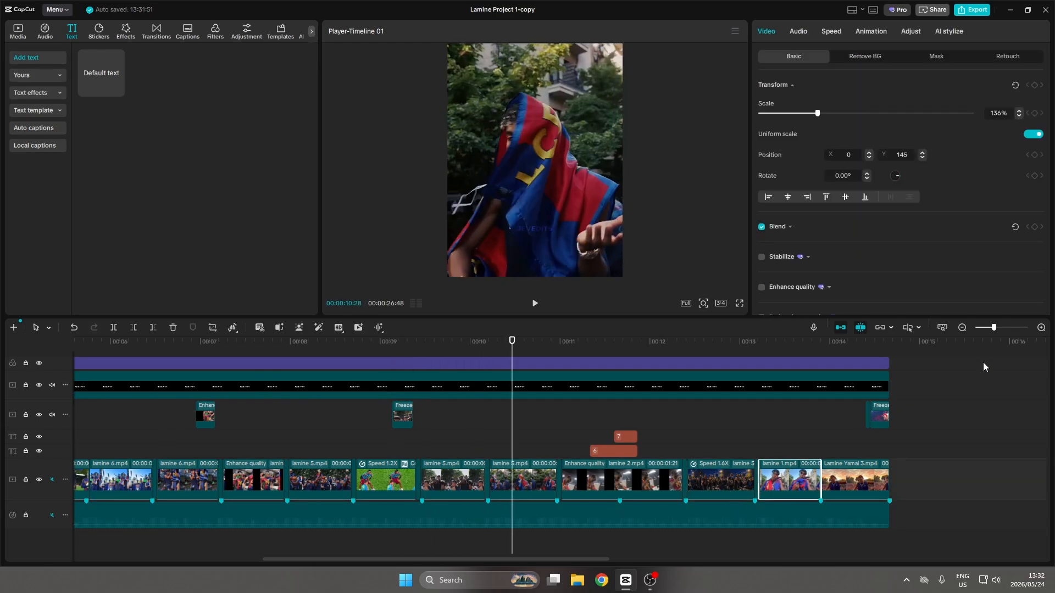
{"action": "left_click", "coordinate": [784, 434]}
{"action": "left_click", "coordinate": [797, 474]}
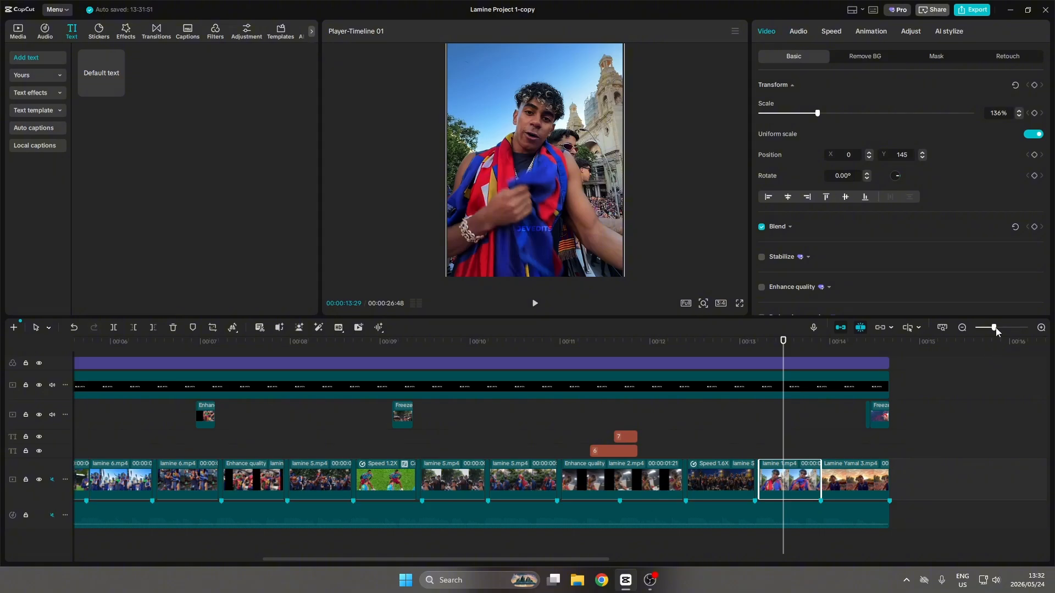
{"action": "left_click_drag", "start_coordinate": [995, 328], "coordinate": [1005, 328]}
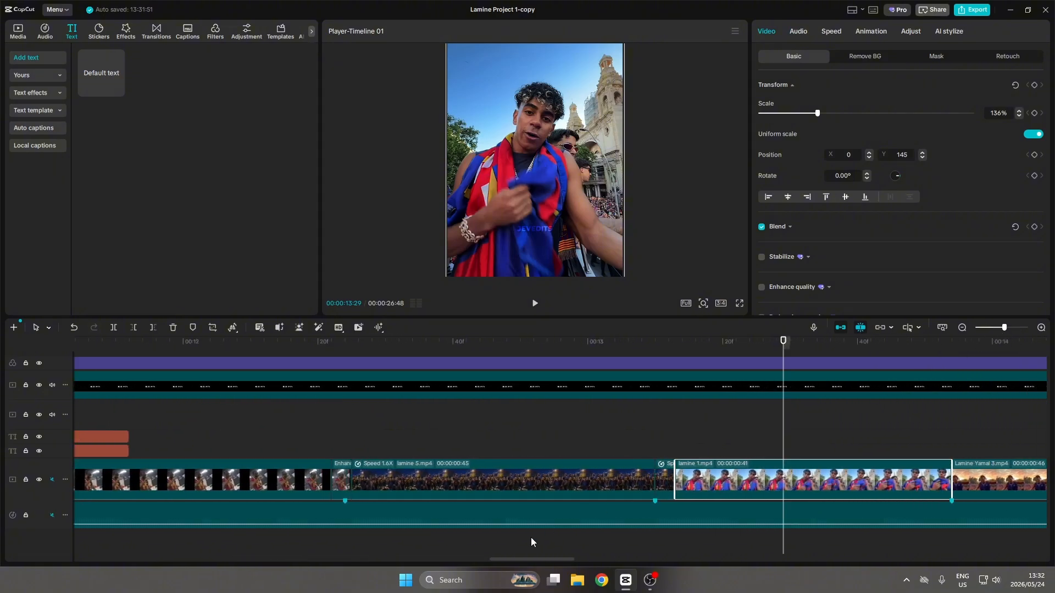
{"action": "left_click_drag", "start_coordinate": [540, 559], "coordinate": [564, 559]}
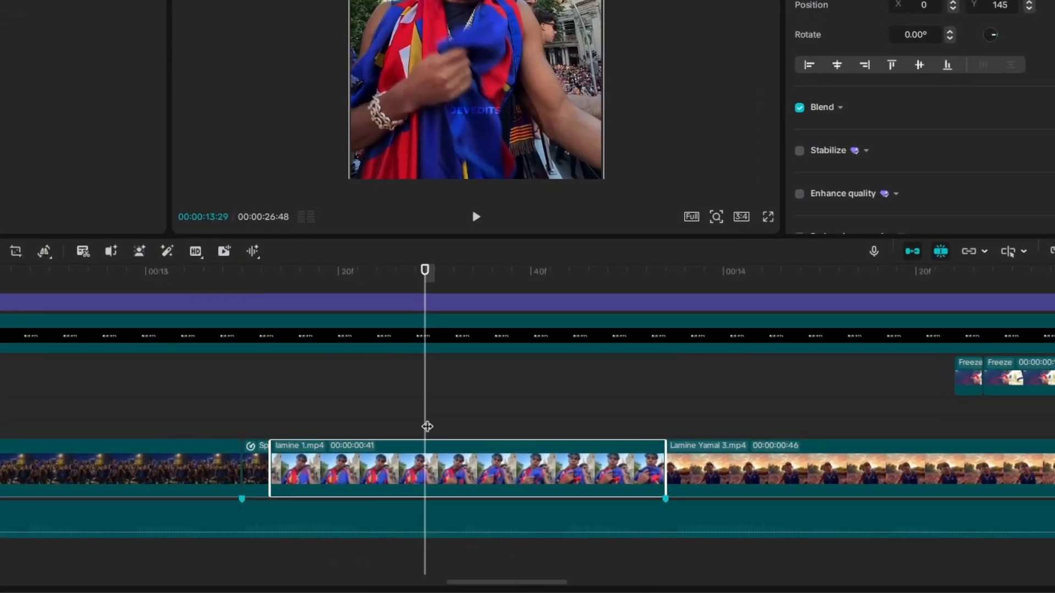
{"action": "left_click_drag", "start_coordinate": [427, 426], "coordinate": [668, 432]}
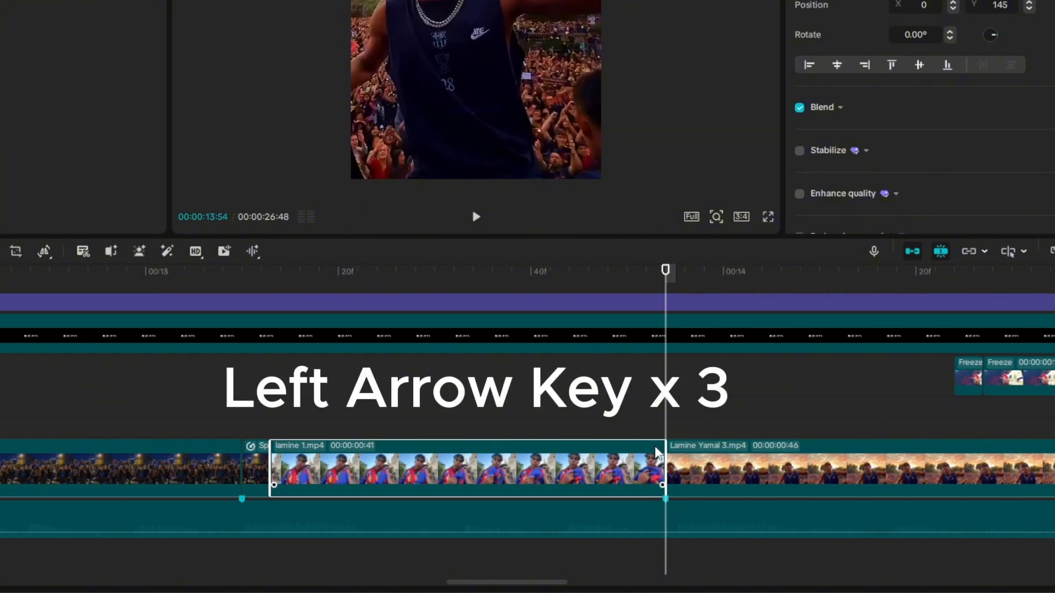
{"action": "key", "text": "Left"}
{"action": "key", "text": "Left"}
{"action": "key", "text": "Left"}
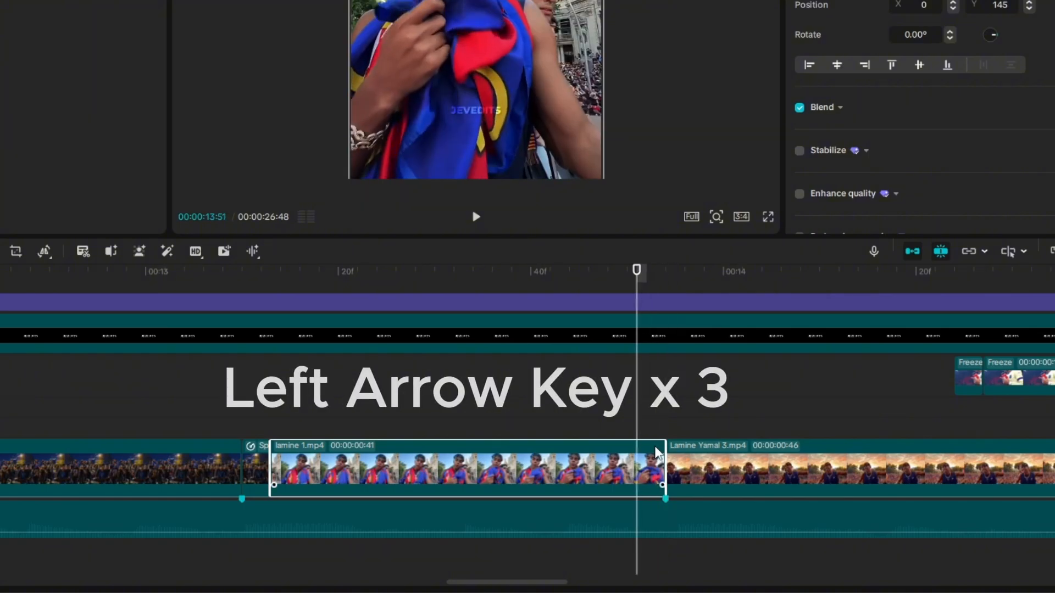
{"action": "key", "text": "ctrl+b"}
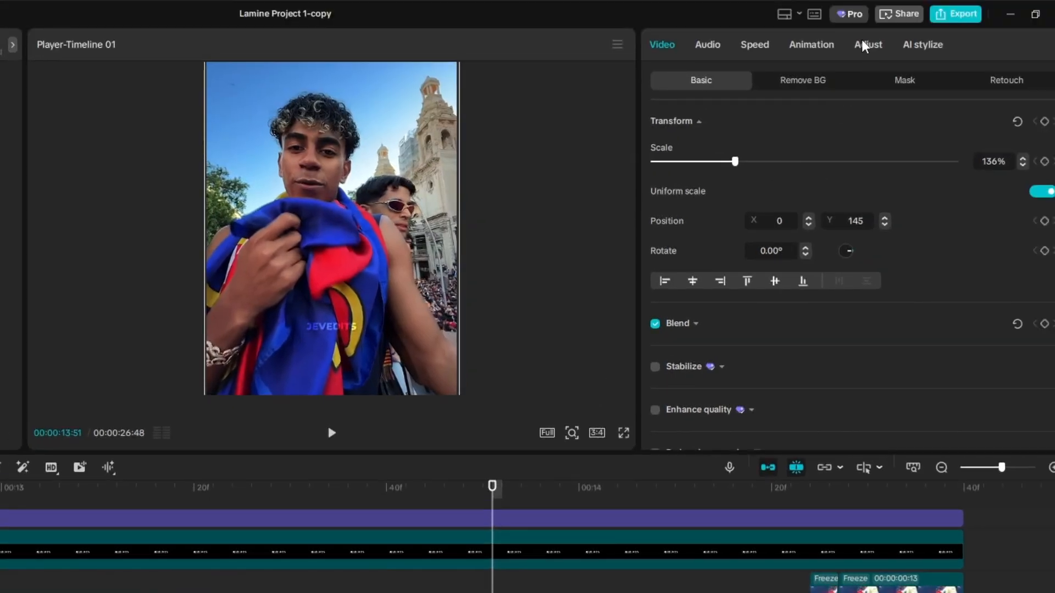
Raise the Shadows exposure to 1.00 in the color wheel for the three-frame piece ending lamine 1.mp4
{"action": "left_click", "coordinate": [864, 46]}
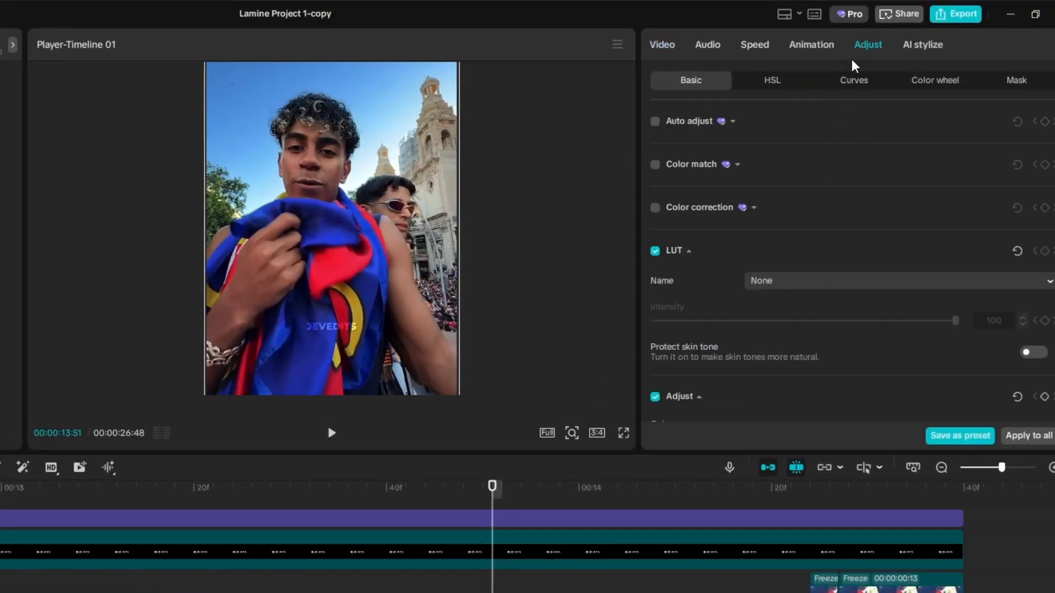
{"action": "left_click", "coordinate": [915, 83]}
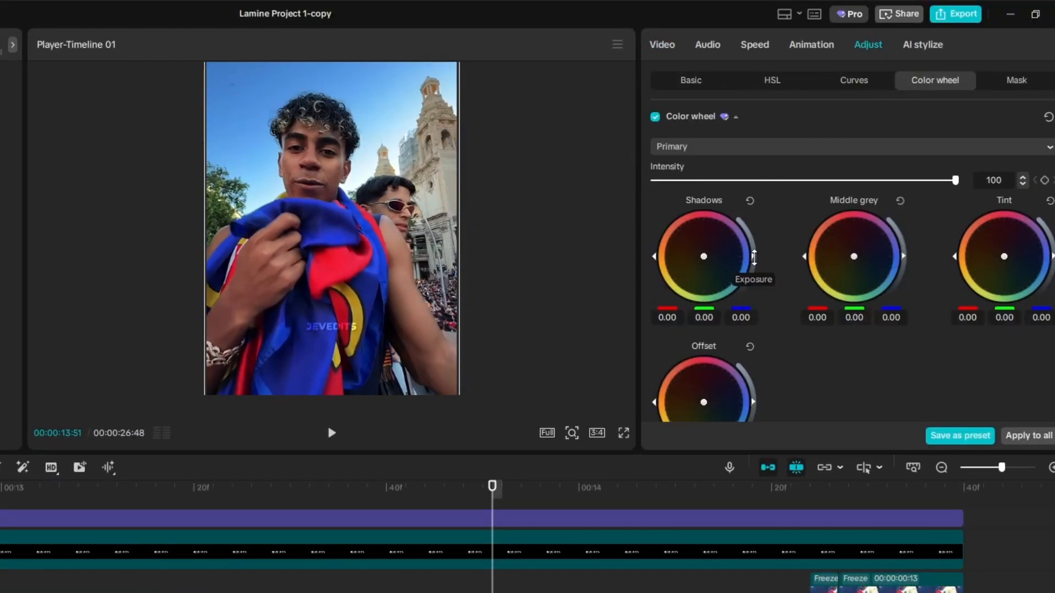
{"action": "left_click_drag", "start_coordinate": [750, 264], "coordinate": [739, 234]}
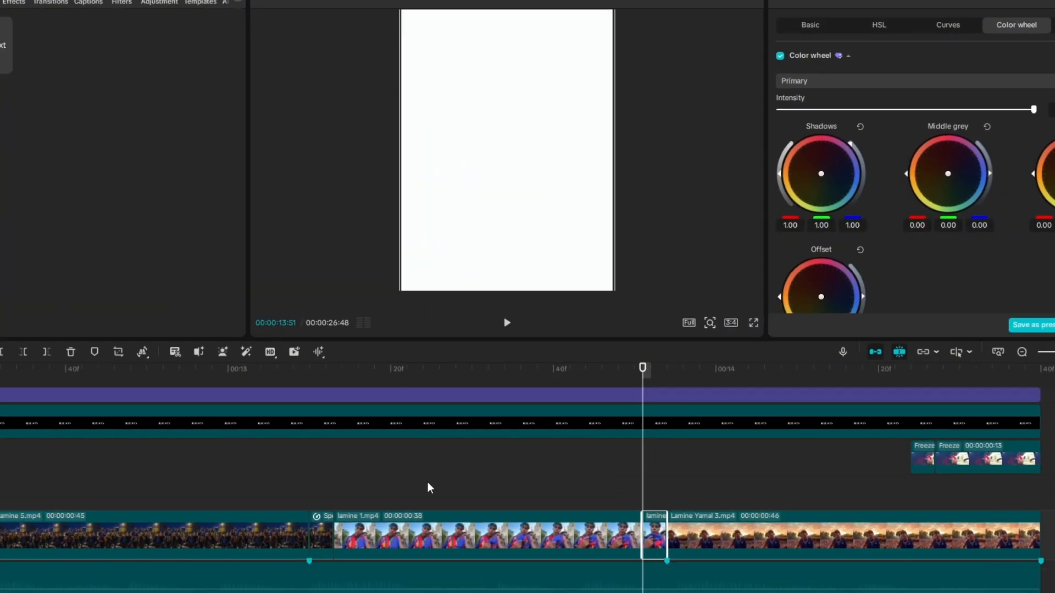
Play back and scrub through the existing freeze-frame transition around the nine-second mark
{"action": "left_click", "coordinate": [458, 460]}
{"action": "key", "text": "space"}
{"action": "key", "text": "space"}
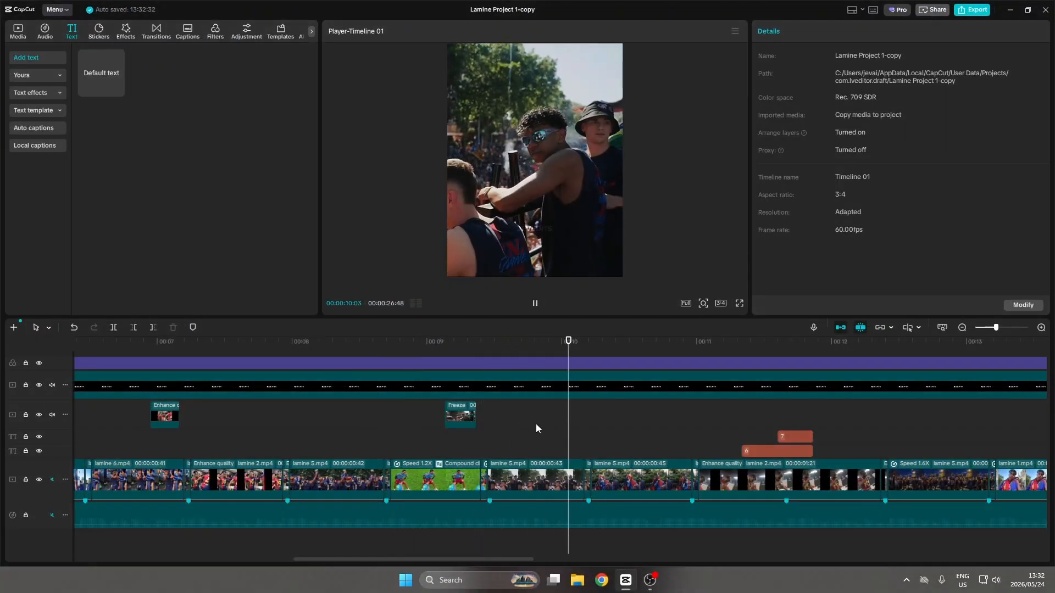
{"action": "key", "text": "space"}
{"action": "left_click", "coordinate": [436, 448]}
{"action": "key", "text": "space"}
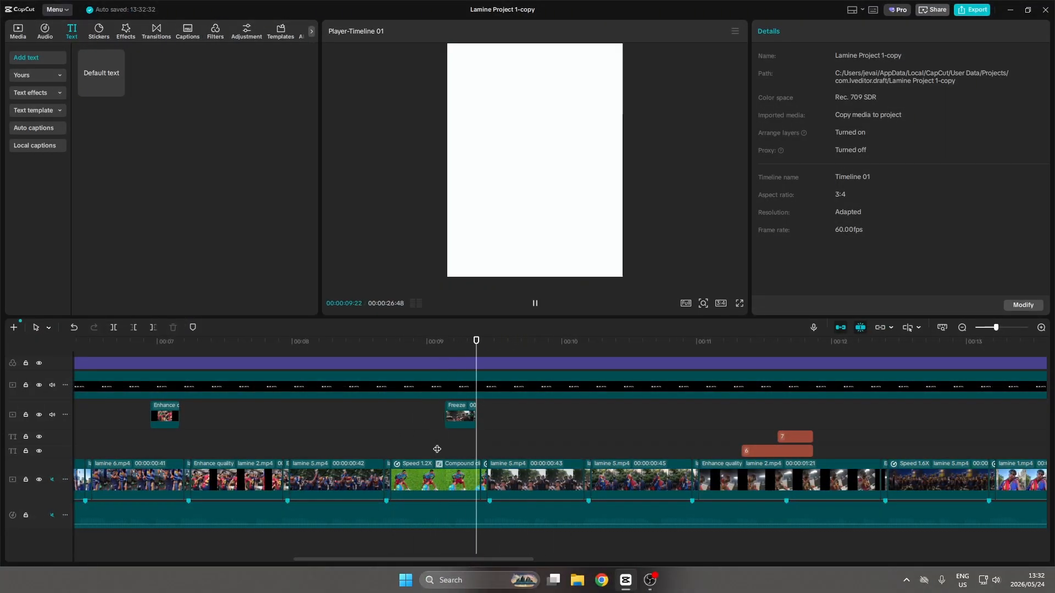
{"action": "key", "text": "space"}
{"action": "left_click", "coordinate": [438, 446]}
{"action": "left_click_drag", "start_coordinate": [438, 446], "coordinate": [462, 448]}
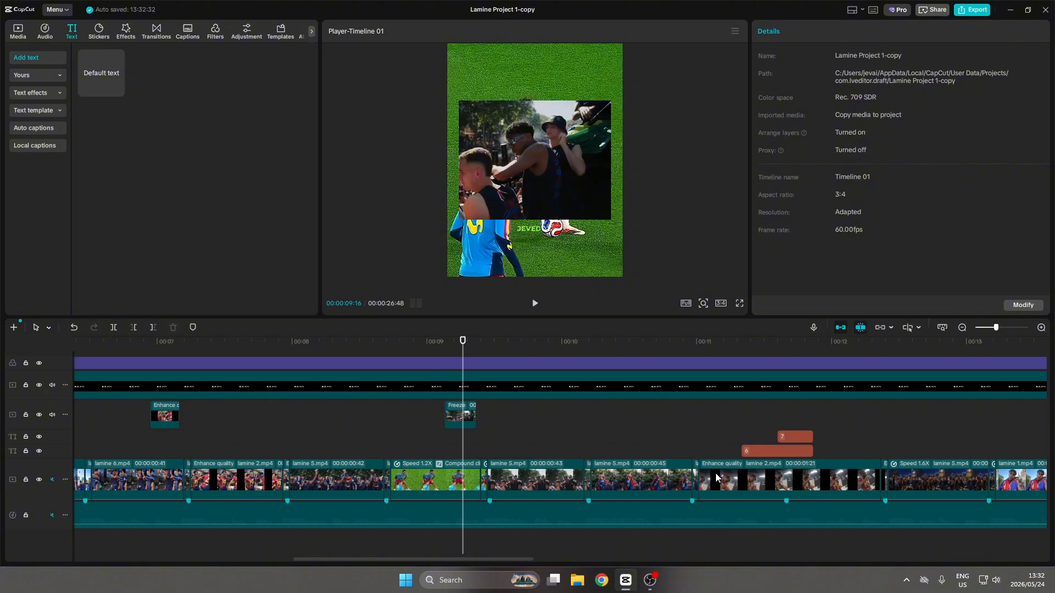
Create a freeze frame at the start of the lamine 1.mp4 clip and move it to a track above
{"action": "left_click_drag", "start_coordinate": [513, 559], "coordinate": [605, 558]}
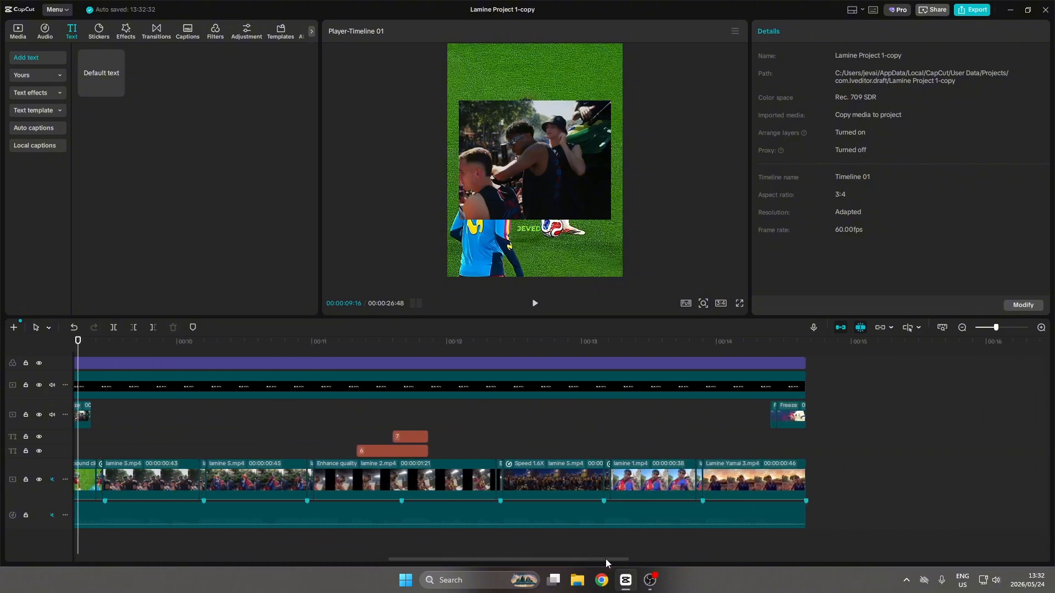
{"action": "left_click", "coordinate": [639, 479]}
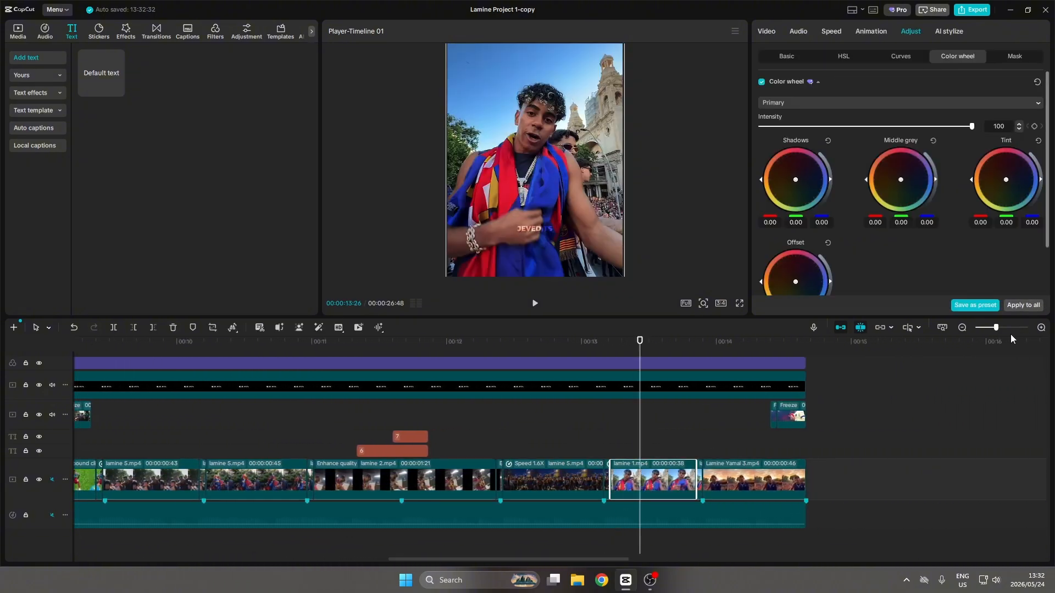
{"action": "left_click_drag", "start_coordinate": [998, 329], "coordinate": [1002, 328]}
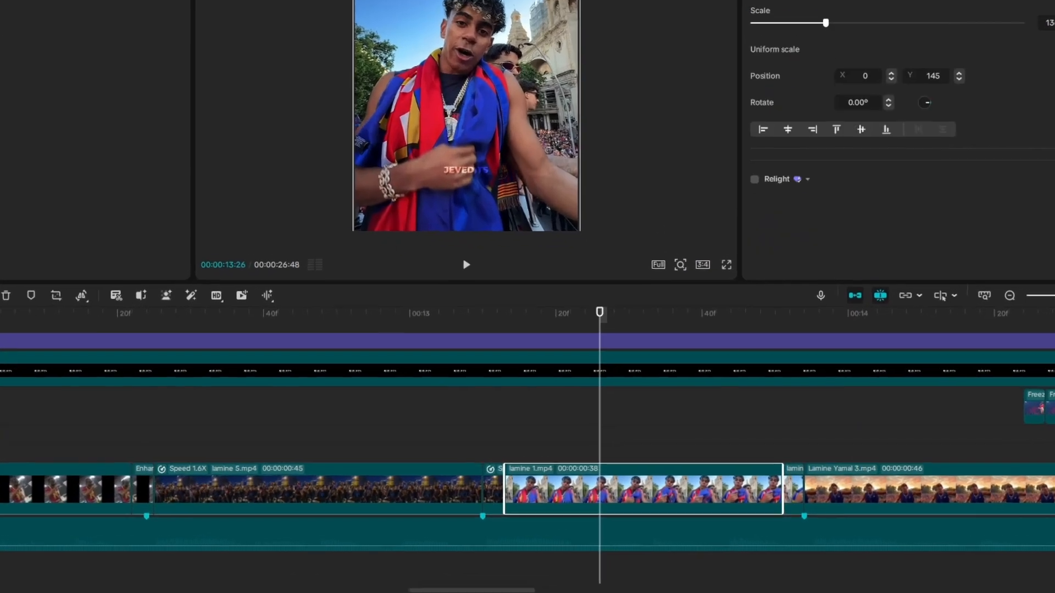
{"action": "left_click", "coordinate": [572, 447]}
{"action": "left_click_drag", "start_coordinate": [504, 447], "coordinate": [500, 448]}
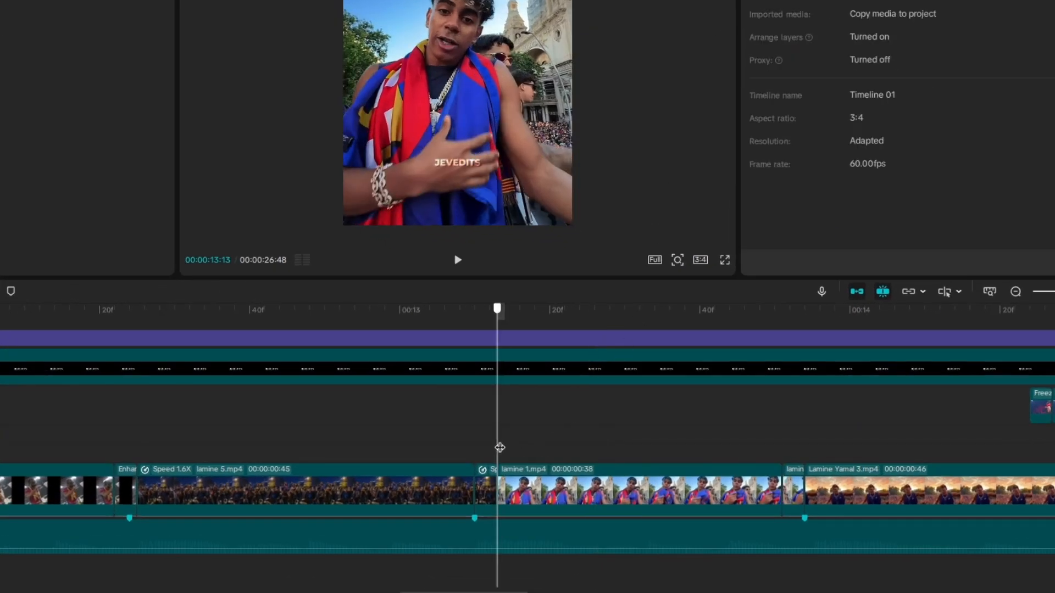
{"action": "left_click", "coordinate": [519, 482]}
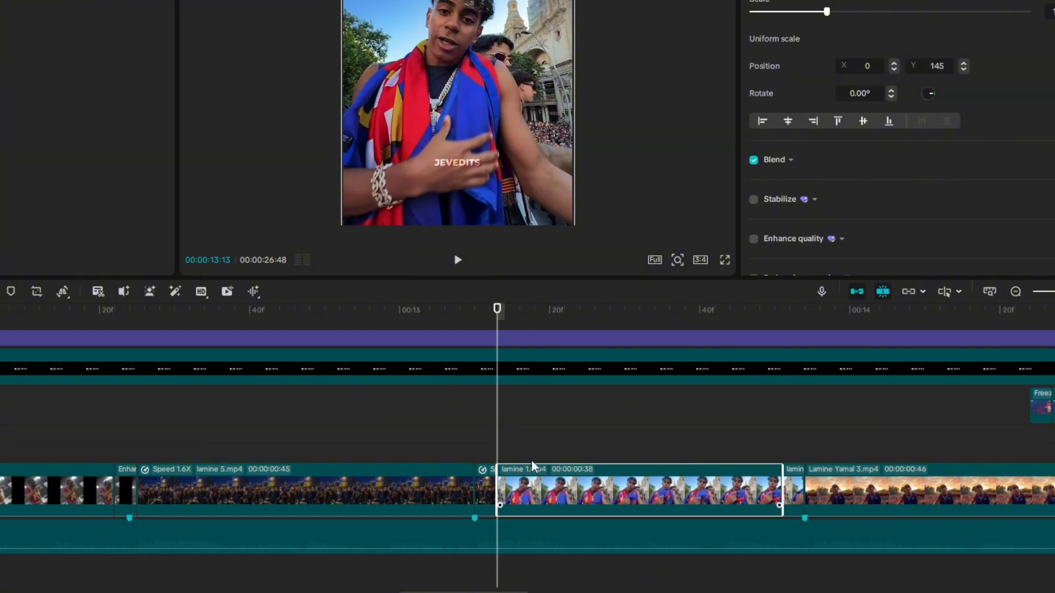
{"action": "left_click", "coordinate": [63, 291]}
{"action": "left_click", "coordinate": [71, 321]}
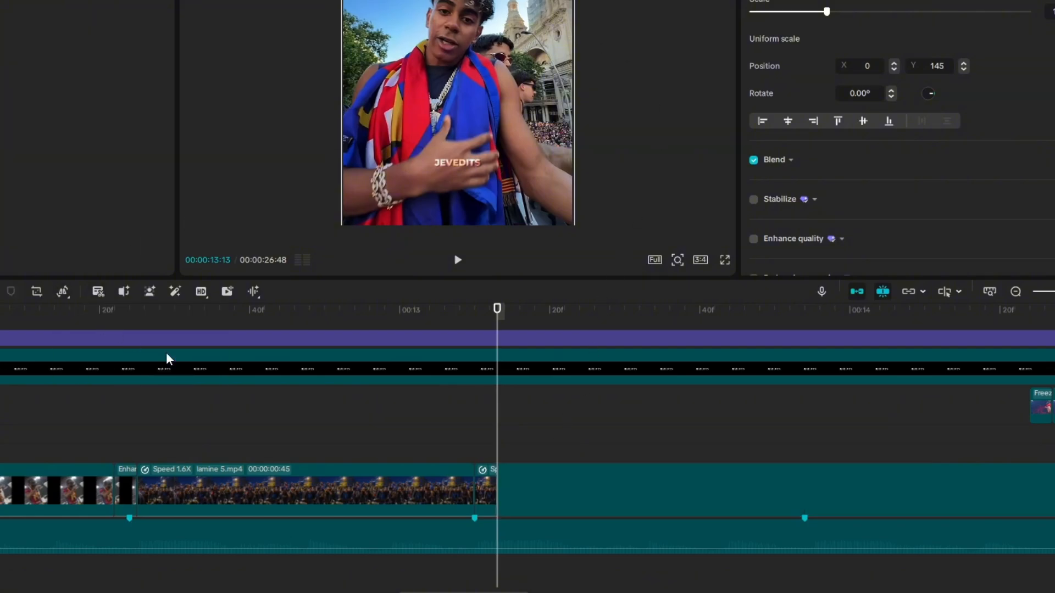
{"action": "left_click_drag", "start_coordinate": [553, 487], "coordinate": [549, 472]}
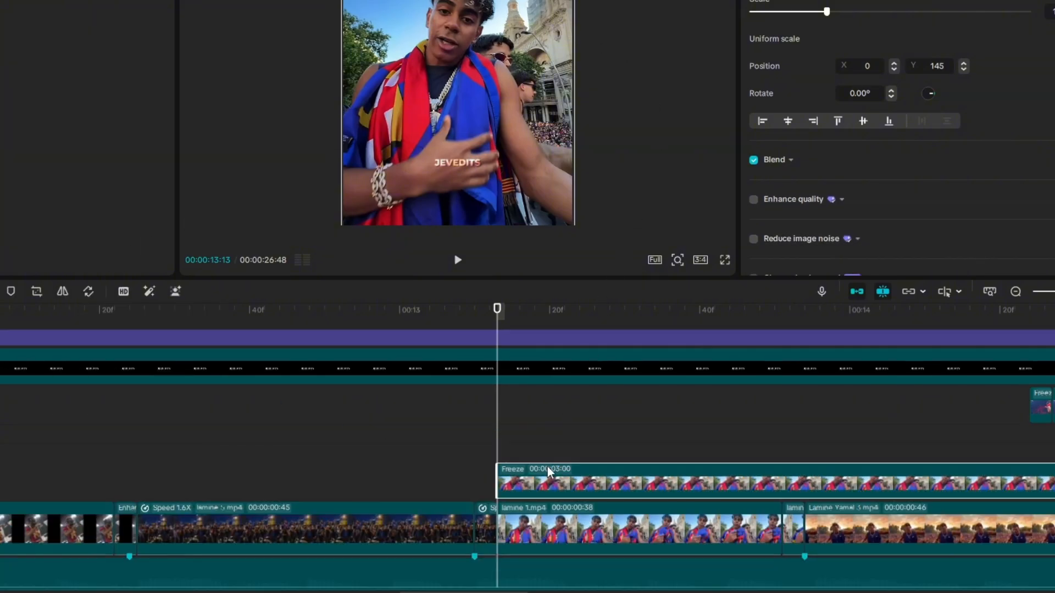
Trim the freeze frame to 20 frames and position it to end where lamine 1.mp4 starts
{"action": "scroll", "coordinate": [546, 435], "scroll_direction": "down", "scroll_amount": 1}
{"action": "left_click", "coordinate": [534, 434]}
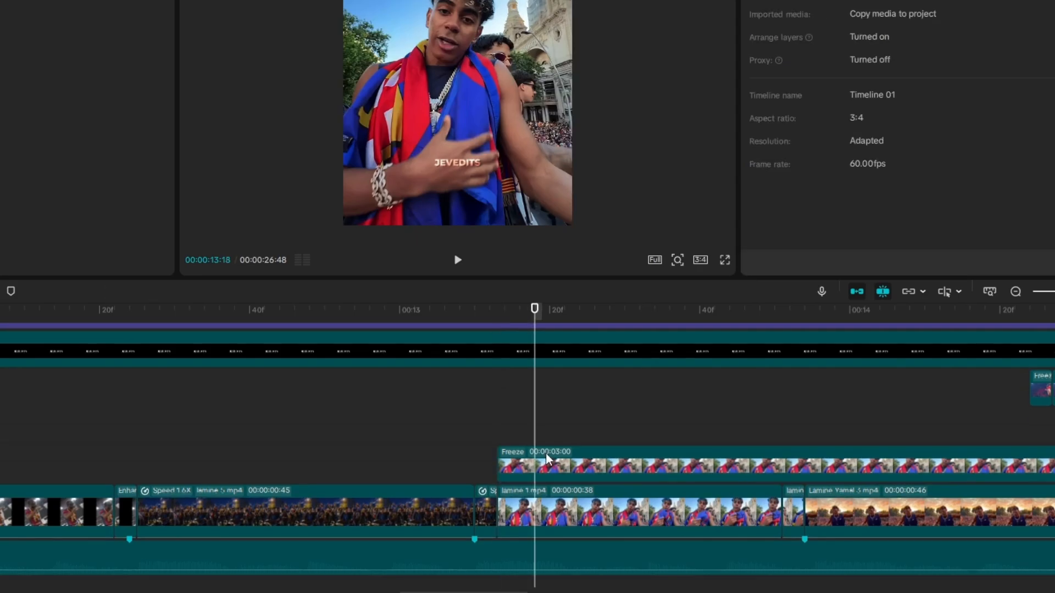
{"action": "left_click", "coordinate": [549, 462]}
{"action": "key", "text": "w"}
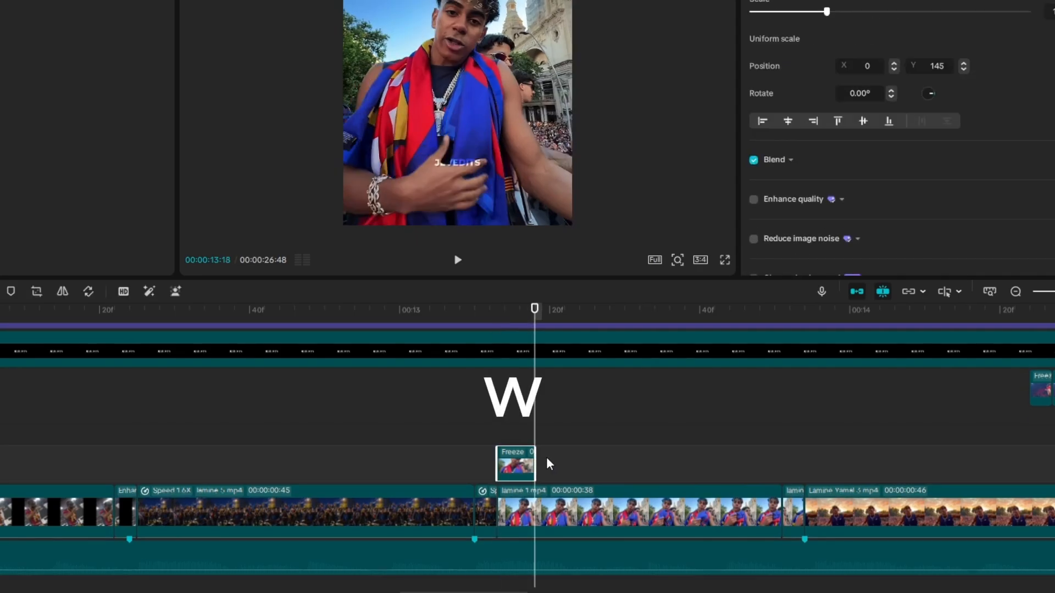
{"action": "left_click_drag", "start_coordinate": [509, 464], "coordinate": [348, 462]}
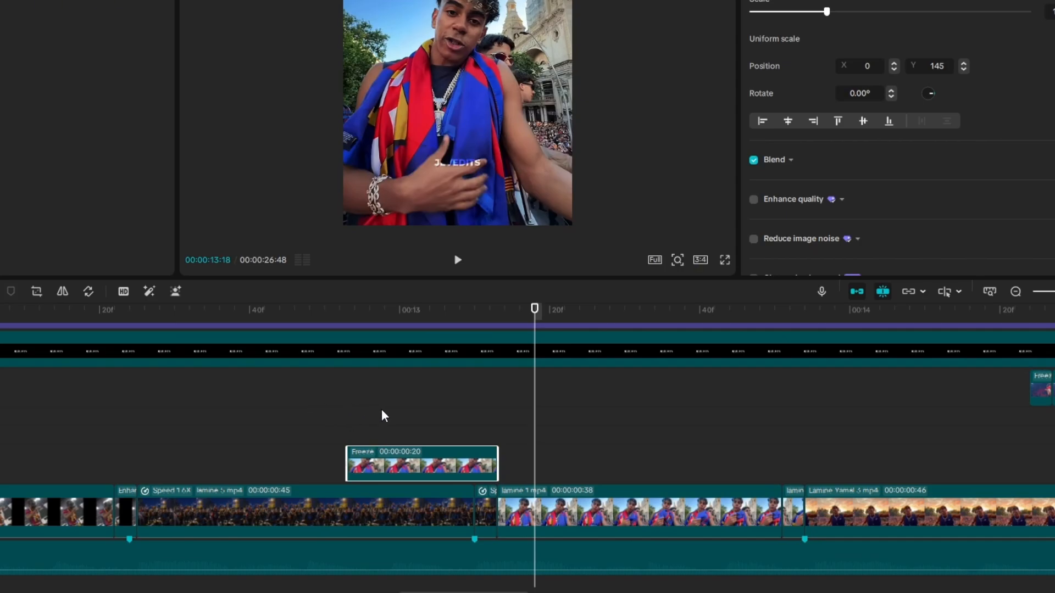
Reduce the scale of the freeze frame before lamine 1.mp4 to 76%
{"action": "left_click", "coordinate": [415, 420]}
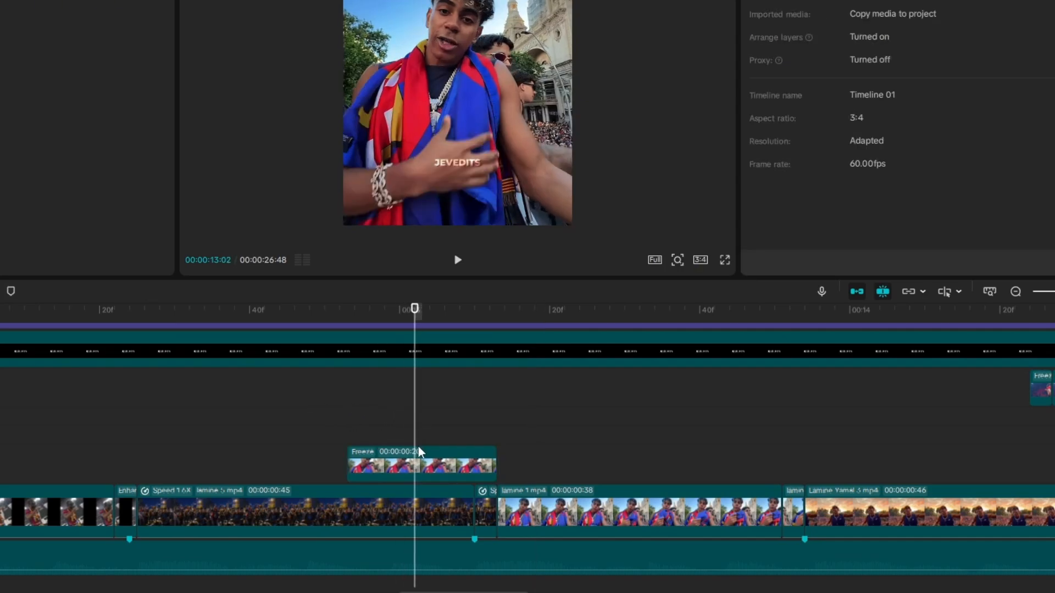
{"action": "left_click", "coordinate": [420, 455]}
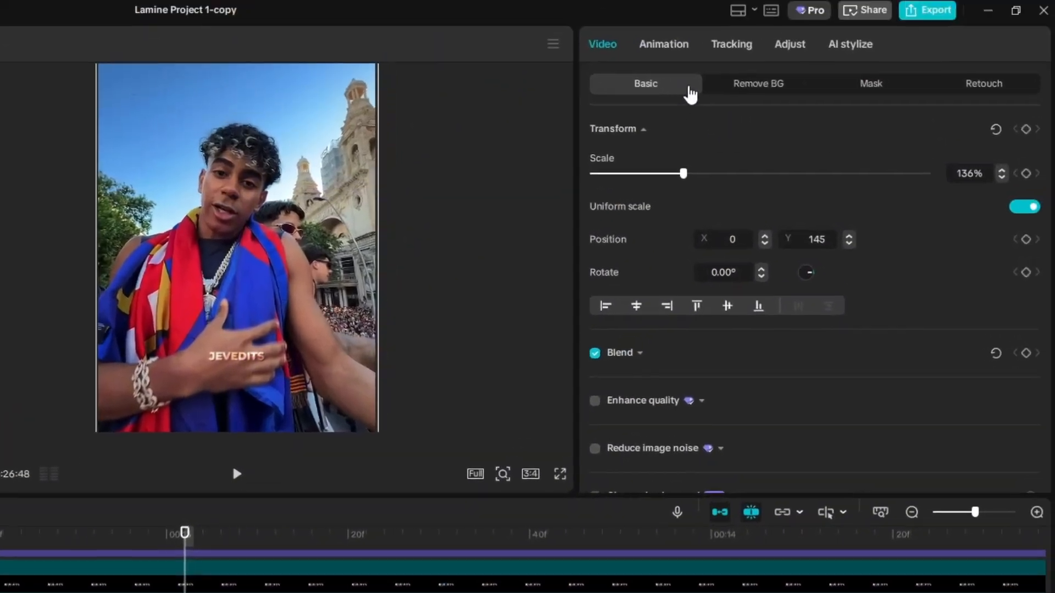
{"action": "left_click_drag", "start_coordinate": [670, 180], "coordinate": [636, 180]}
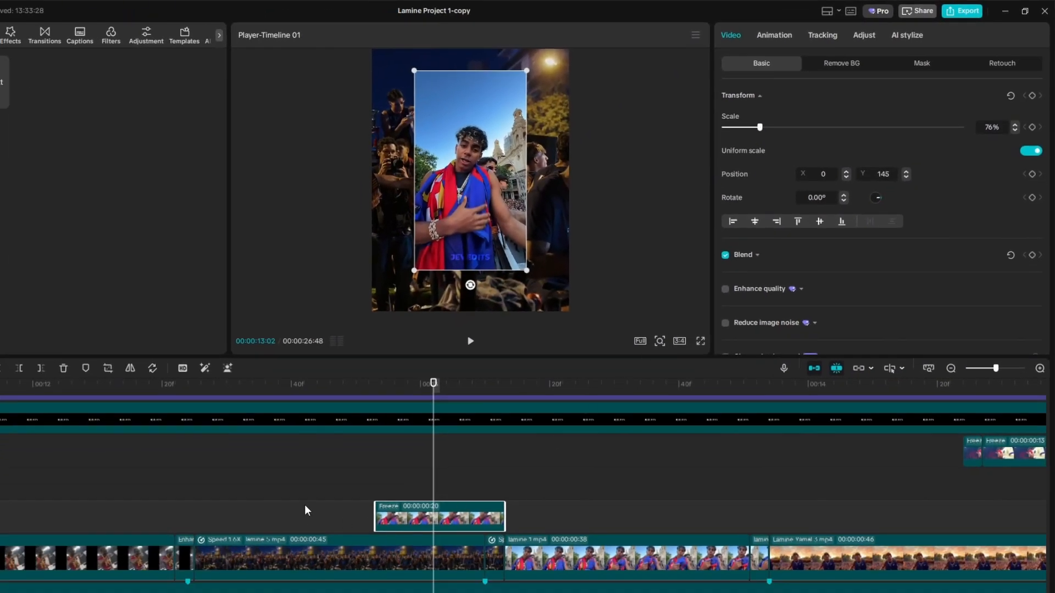
Play back the scaled-down freeze frame leading into the lamine 1.mp4 clip
{"action": "left_click", "coordinate": [281, 489]}
{"action": "key", "text": "space"}
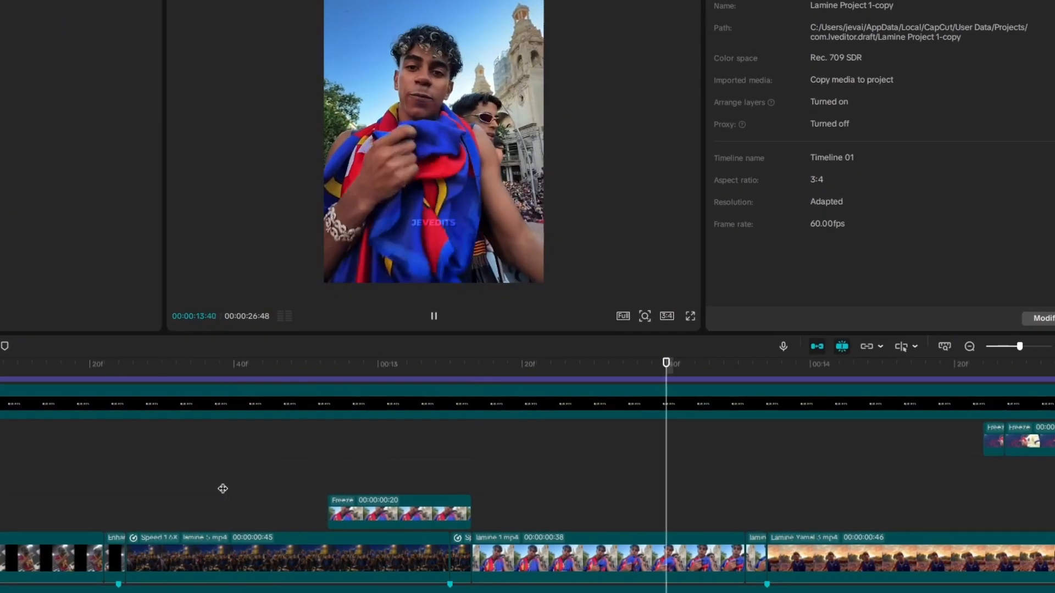
{"action": "left_click", "coordinate": [223, 489]}
{"action": "key", "text": "space"}
{"action": "left_click", "coordinate": [363, 476]}
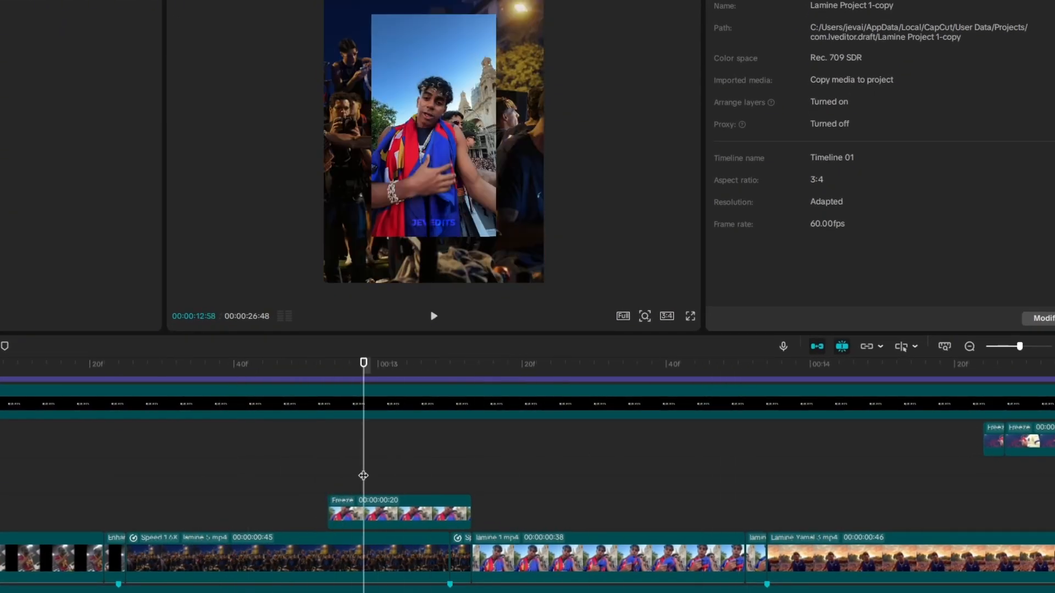
Duplicate the 20-frame freeze frame directly before the original and reduce the copy's scale further
{"action": "left_click_drag", "start_coordinate": [349, 513], "coordinate": [242, 542]}
{"action": "left_click", "coordinate": [297, 474]}
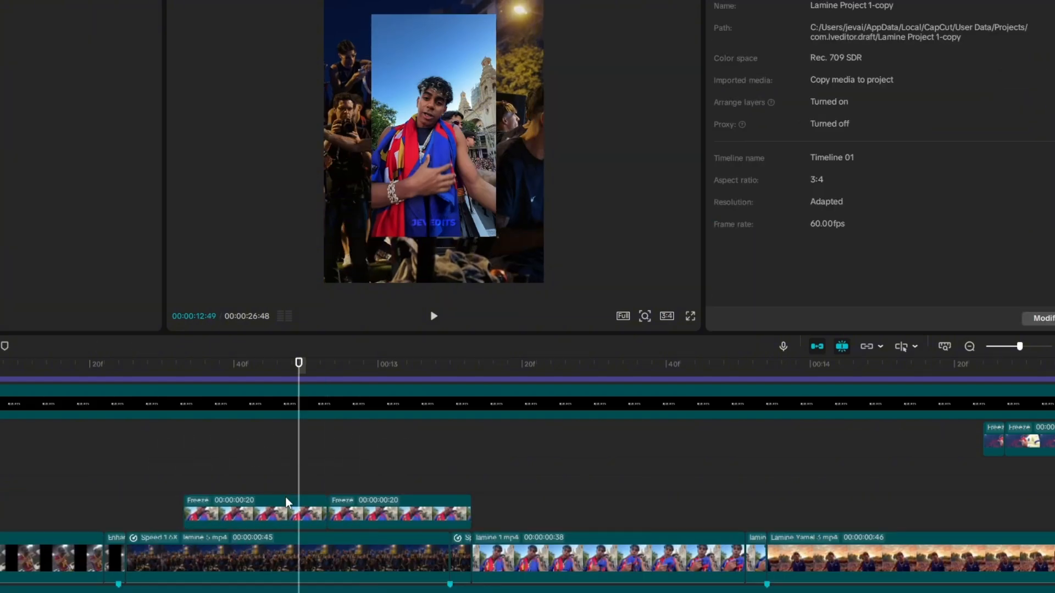
{"action": "left_click", "coordinate": [273, 510]}
{"action": "left_click_drag", "start_coordinate": [757, 78], "coordinate": [745, 78]}
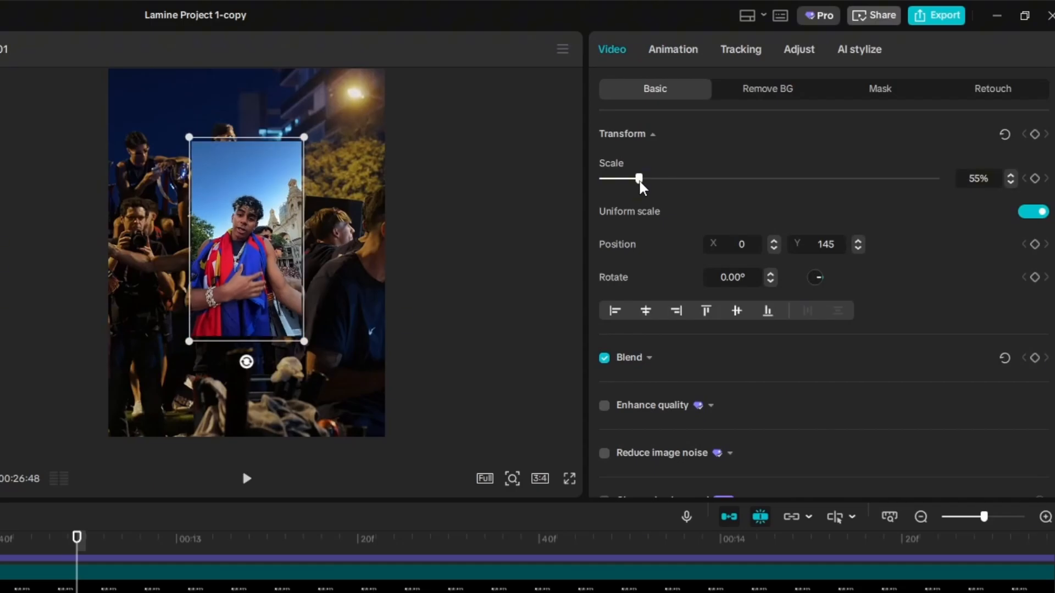
Play back the two-stage freeze-frame sequence before lamine 1.mp4 and the opening of the edit
{"action": "left_click", "coordinate": [172, 498]}
{"action": "key", "text": "space"}
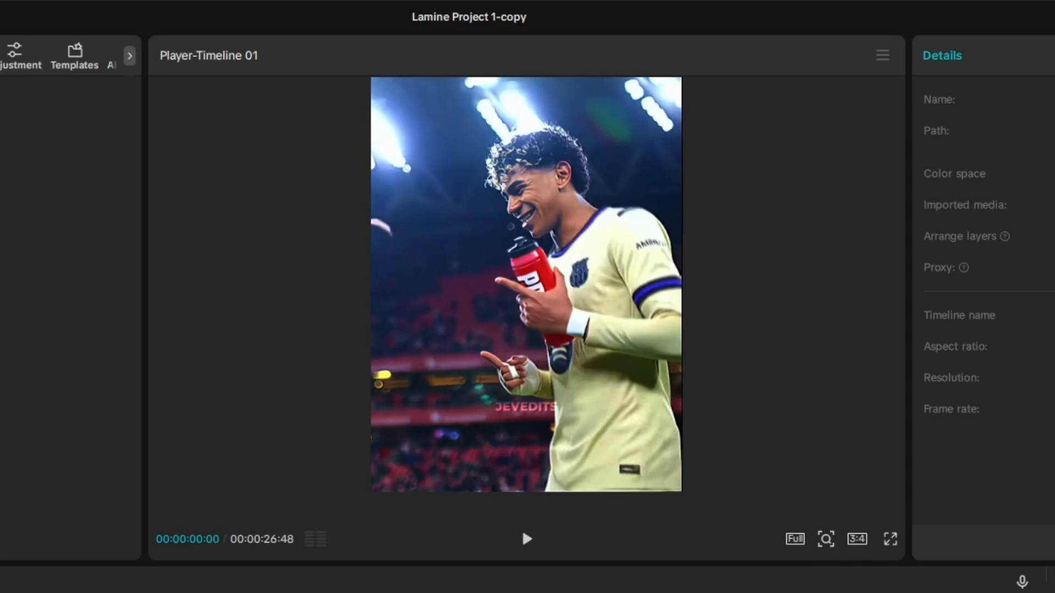
{"action": "left_click", "coordinate": [525, 537]}
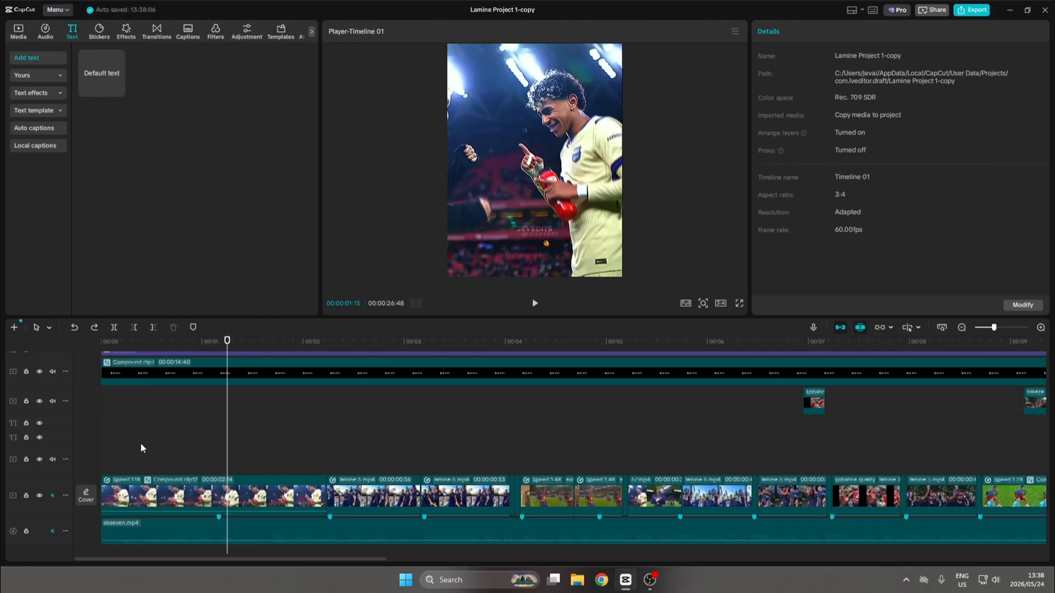
Paste the 67.mp4 clip, move it to the start of the main track and delete the sped-up compound clip after it
{"action": "key", "text": "ctrl+v"}
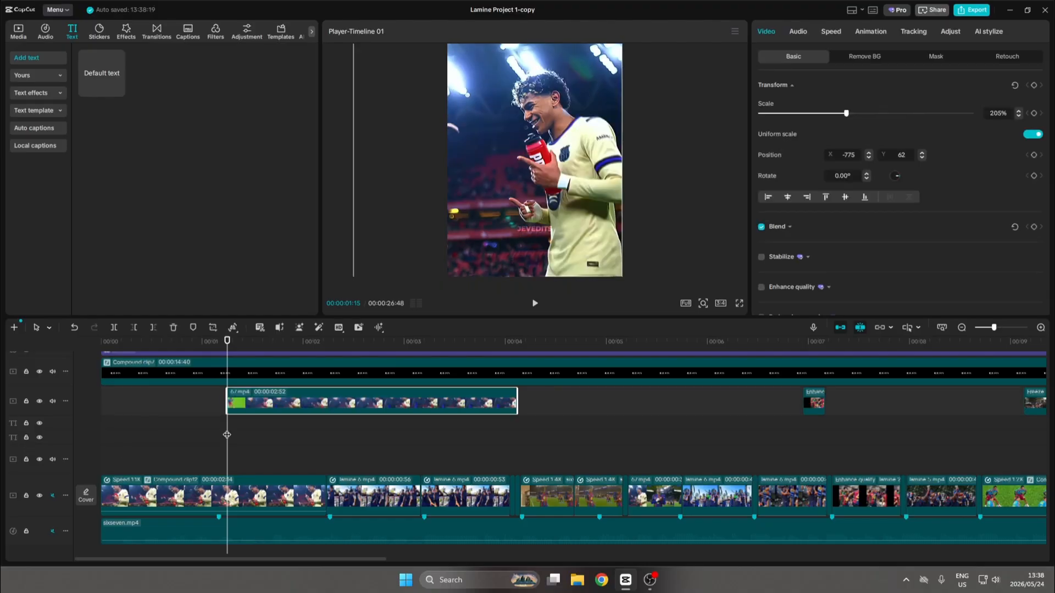
{"action": "left_click", "coordinate": [249, 476]}
{"action": "left_click_drag", "start_coordinate": [310, 411], "coordinate": [226, 508]}
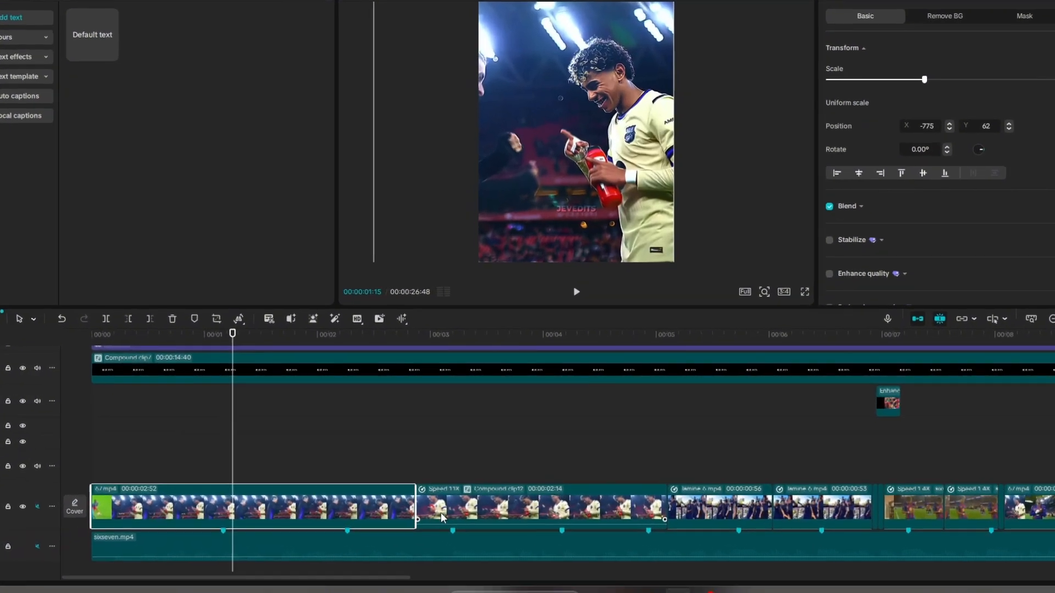
{"action": "left_click", "coordinate": [396, 504]}
{"action": "key", "text": "Delete"}
Play back the 67.mp4 clip from the start of the edit
{"action": "left_click", "coordinate": [100, 451]}
{"action": "key", "text": "space"}
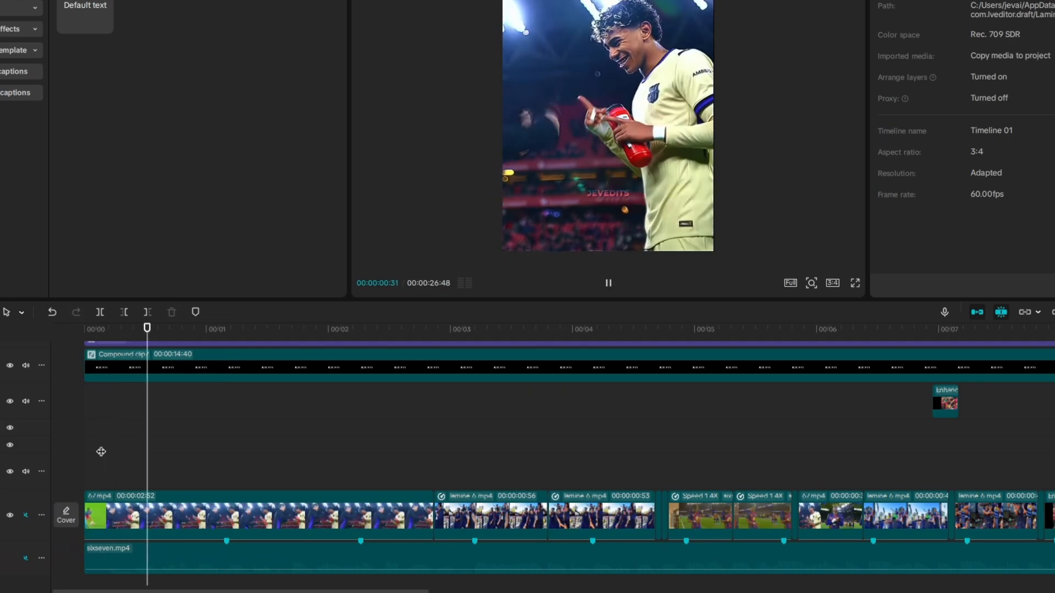
{"action": "key", "text": "space"}
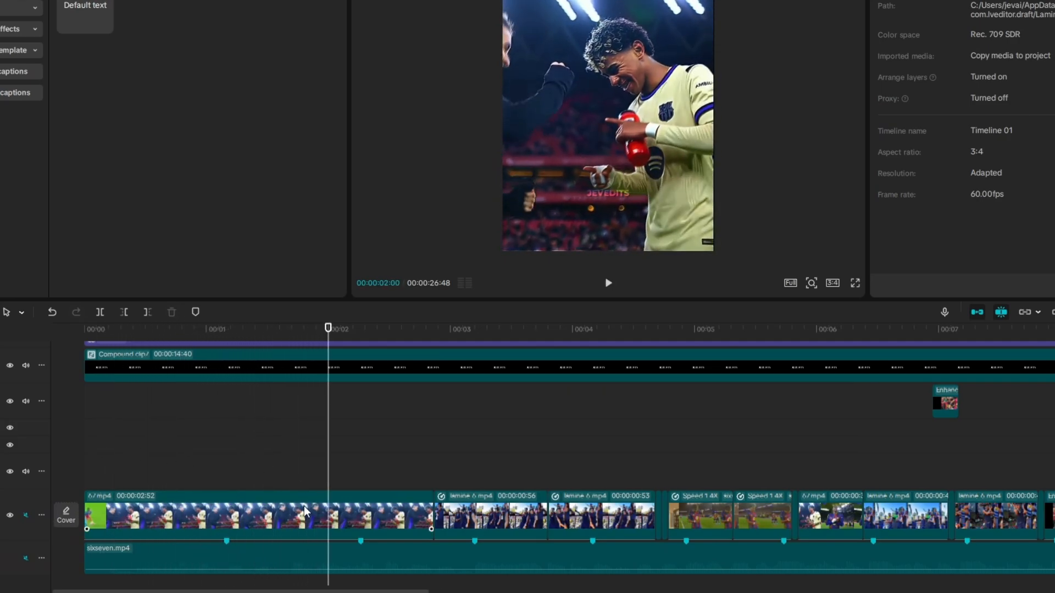
Set the opening 67.mp4 clip's speed to 2.47x so that it ends on the first beat marker
{"action": "left_click", "coordinate": [305, 506]}
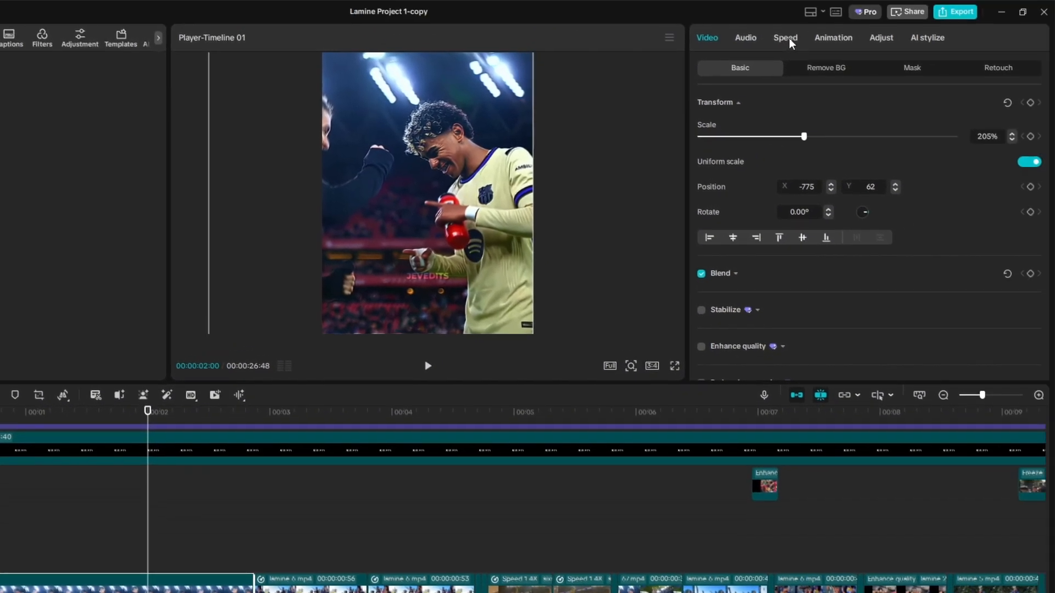
{"action": "left_click", "coordinate": [786, 37]}
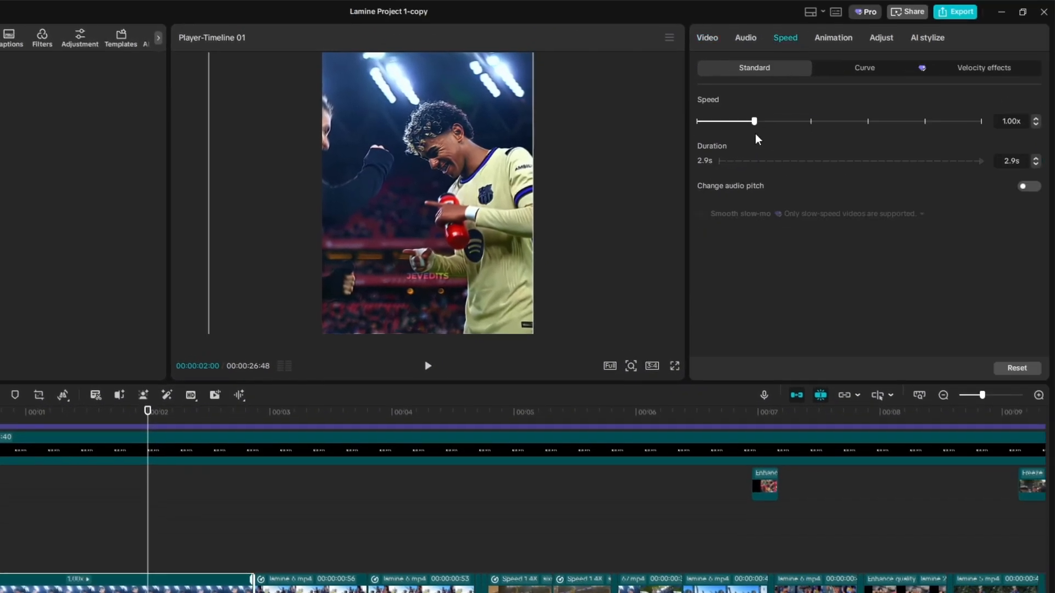
{"action": "left_click", "coordinate": [811, 121]}
{"action": "left_click_drag", "start_coordinate": [815, 121], "coordinate": [818, 123]}
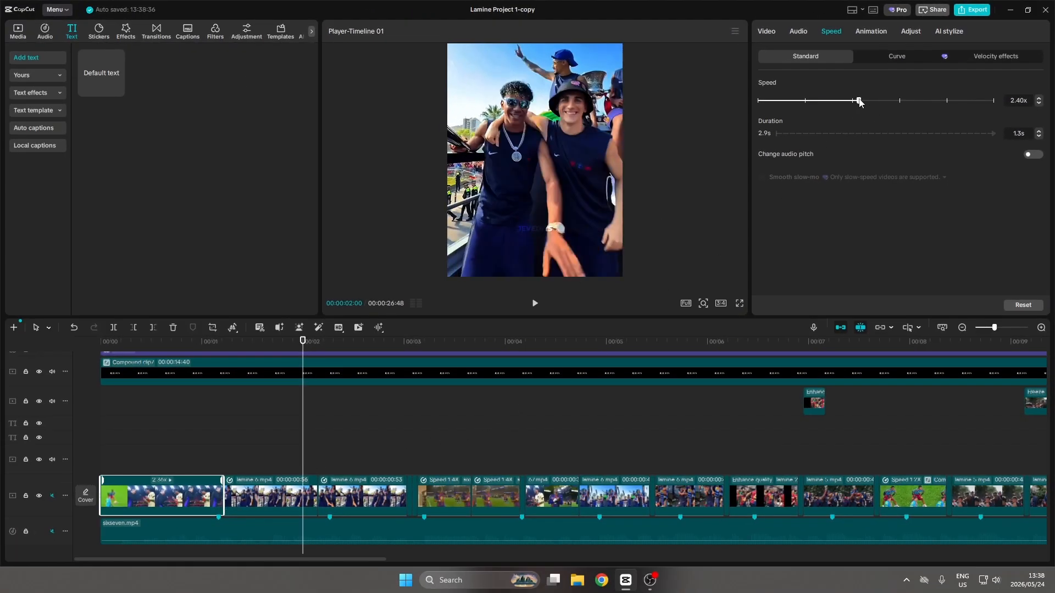
{"action": "left_click", "coordinate": [860, 101]}
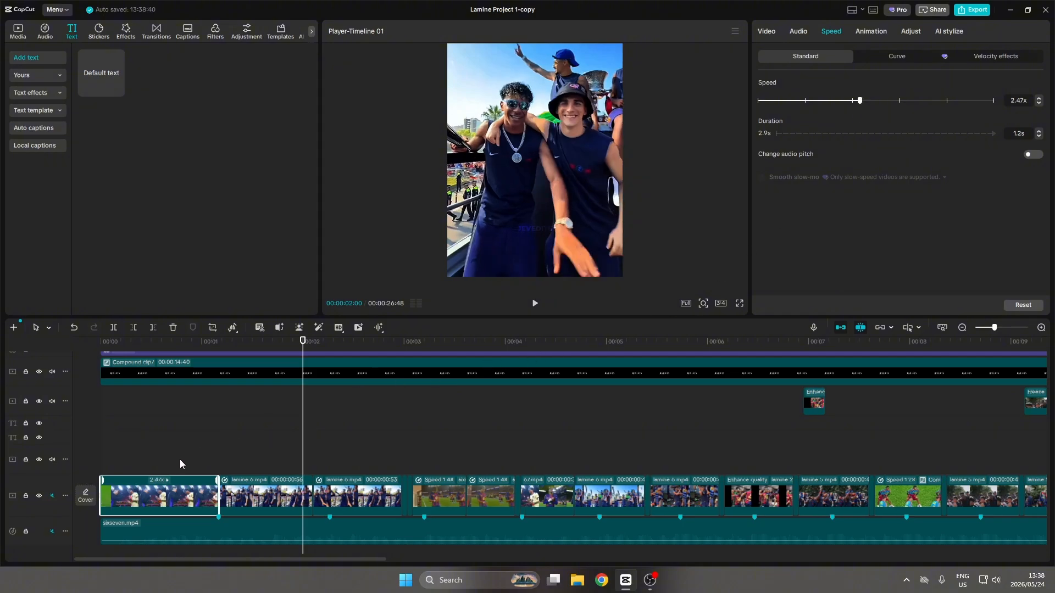
{"action": "left_click", "coordinate": [180, 465]}
Duplicate the sped-up 67.mp4 clip directly after itself and reverse the copy
{"action": "left_click", "coordinate": [189, 498]}
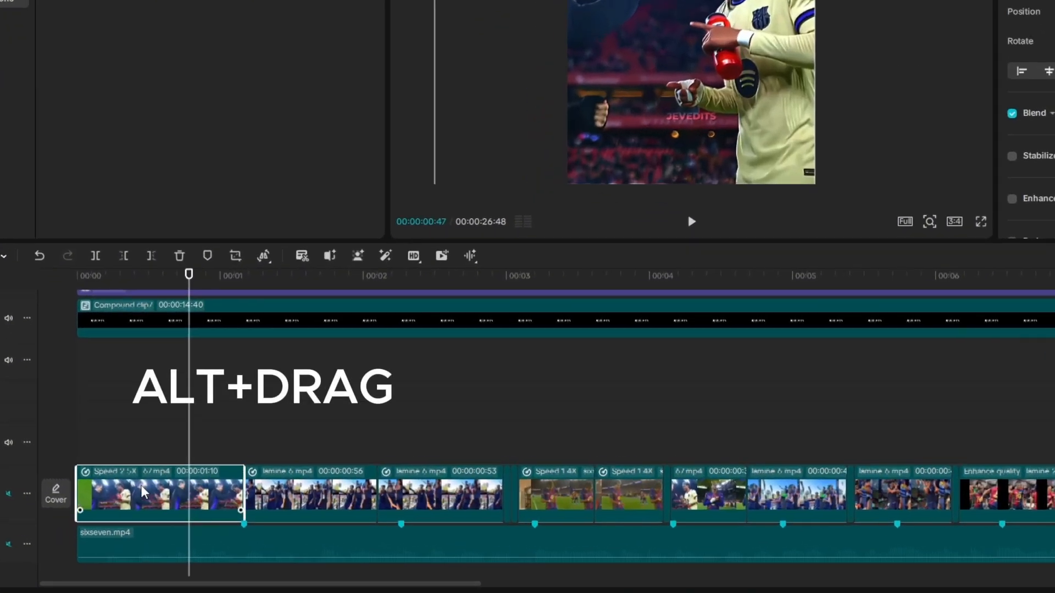
{"action": "left_click_drag", "start_coordinate": [142, 491], "coordinate": [245, 489]}
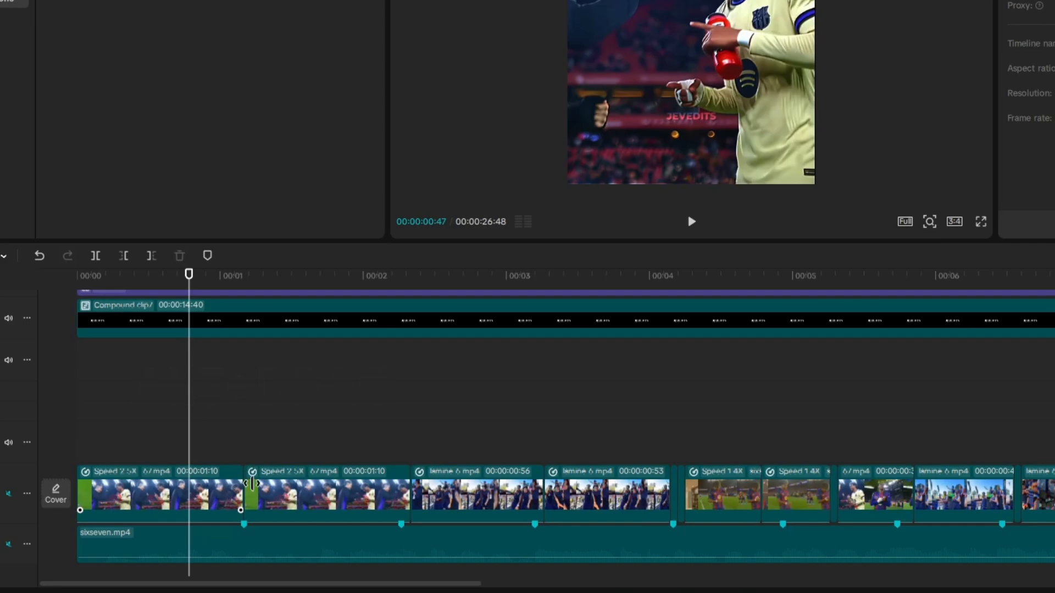
{"action": "left_click", "coordinate": [309, 491]}
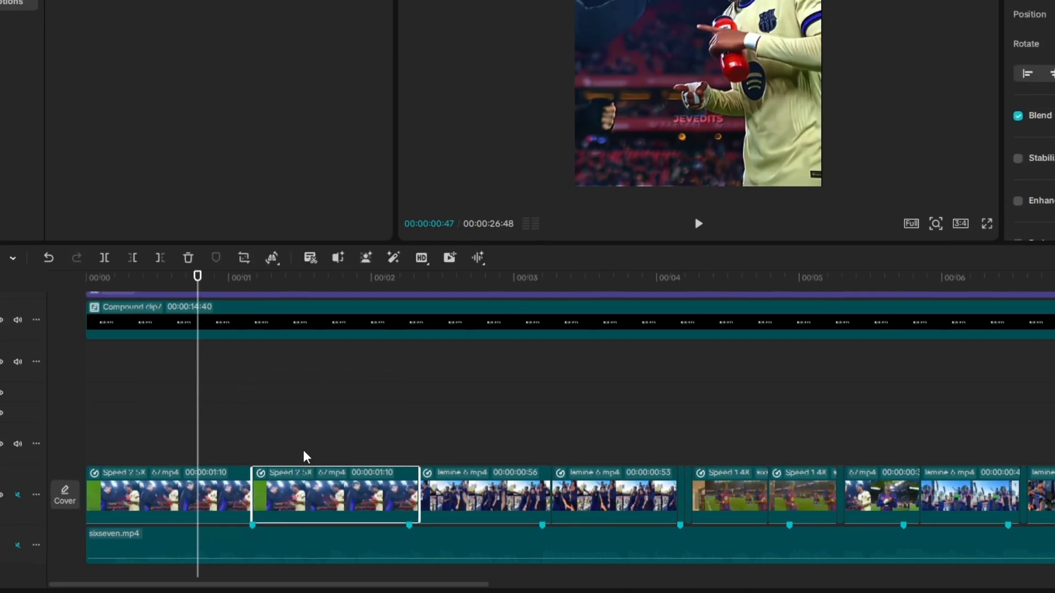
{"action": "left_click", "coordinate": [272, 260]}
{"action": "left_click", "coordinate": [302, 317]}
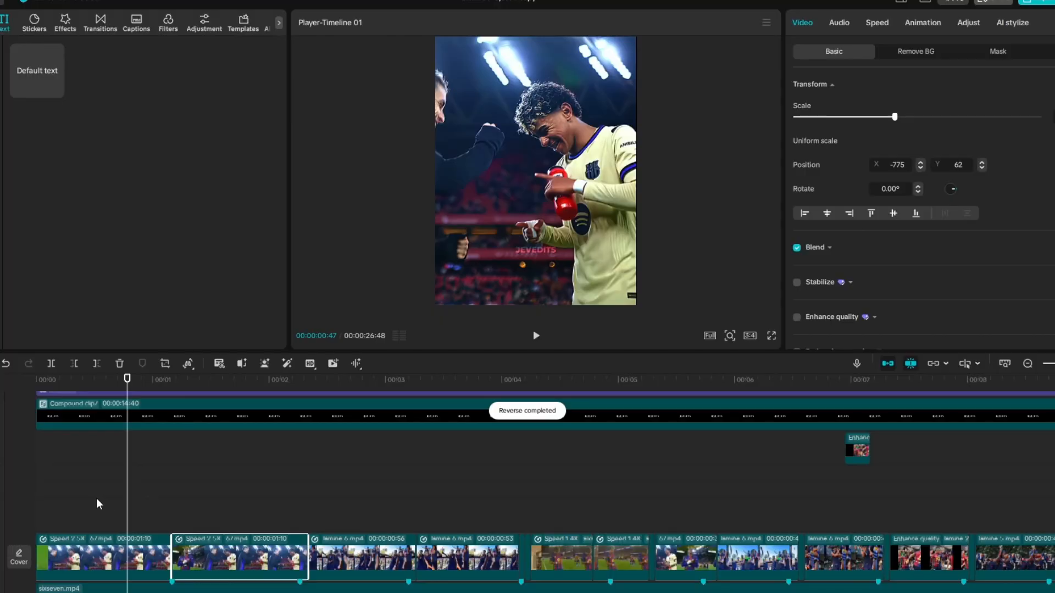
{"action": "key", "text": "space"}
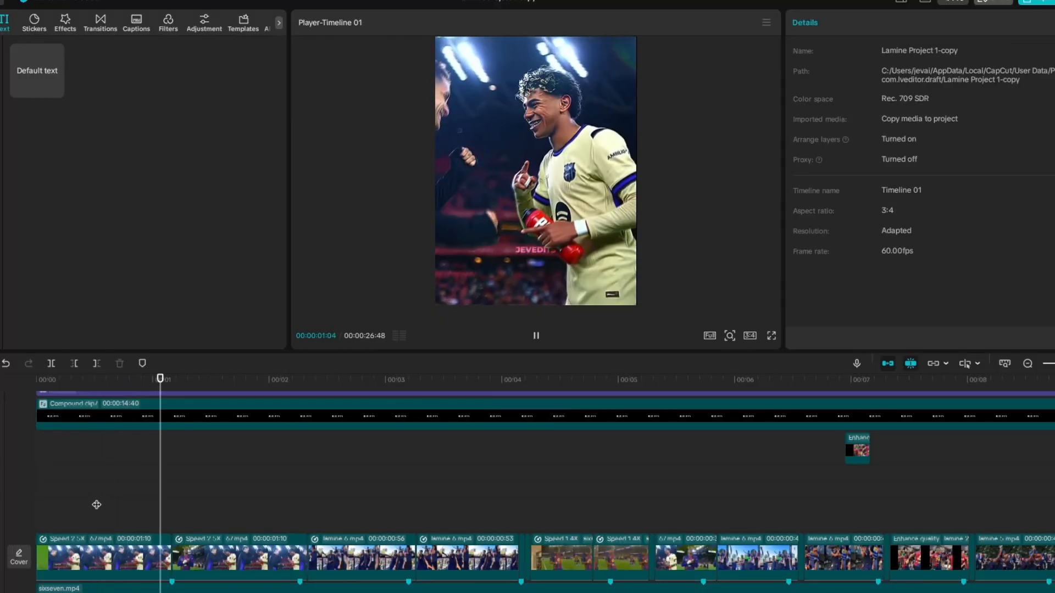
{"action": "key", "text": "space"}
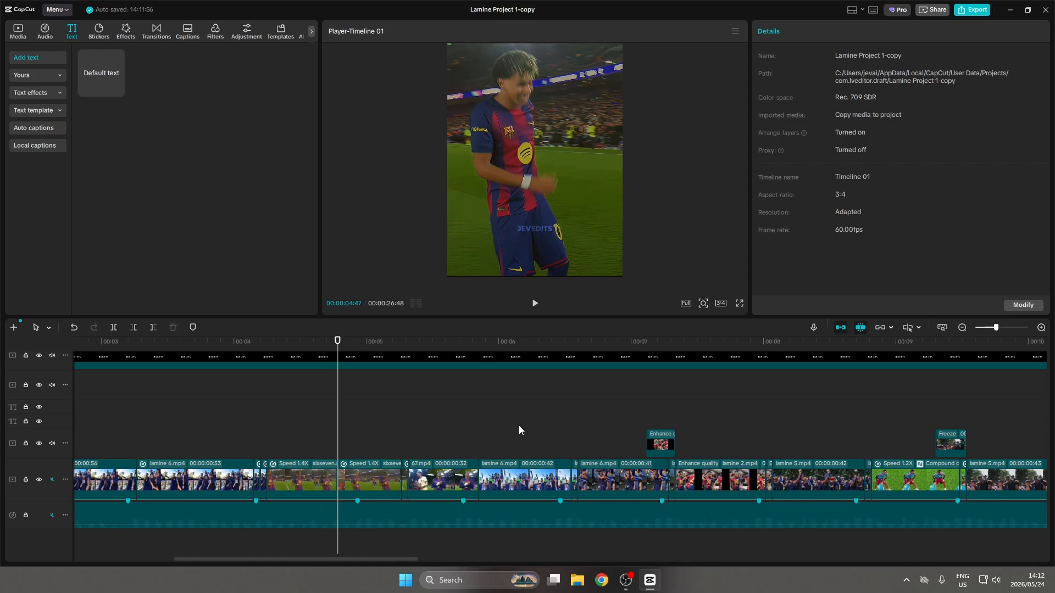
Add a default text above the short 67.mp4 clip at about 5 seconds and trim it to the clip's end
{"action": "left_click_drag", "start_coordinate": [377, 425], "coordinate": [409, 427]}
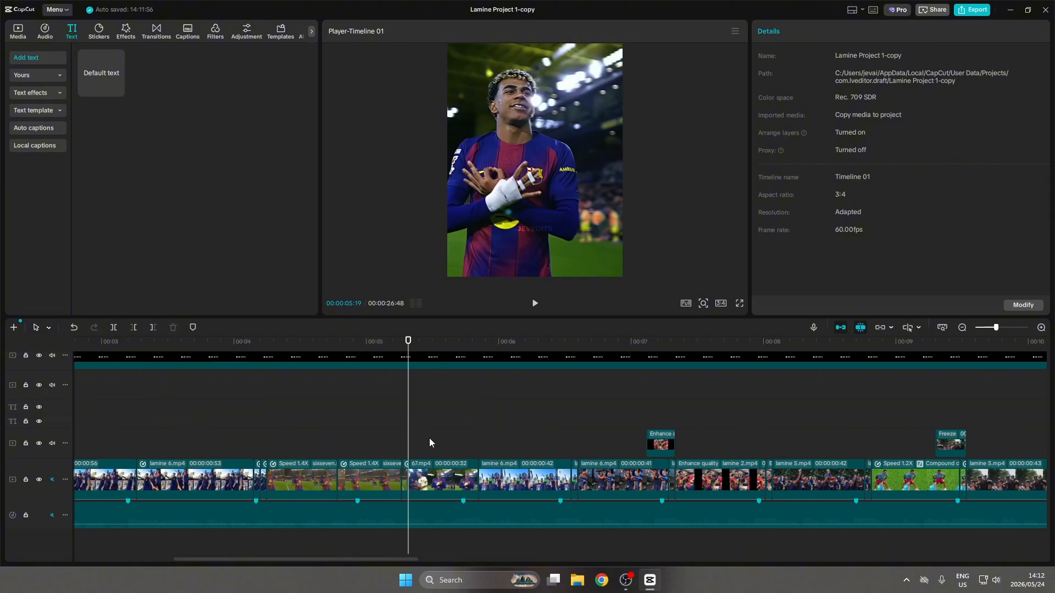
{"action": "left_click", "coordinate": [416, 473]}
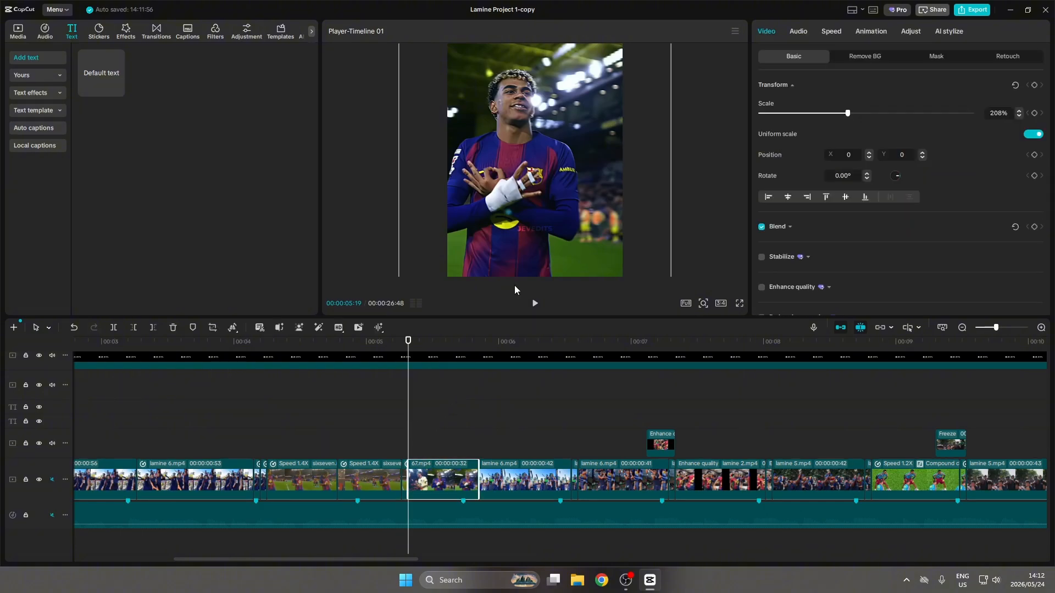
{"action": "left_click_drag", "start_coordinate": [107, 73], "coordinate": [411, 419]}
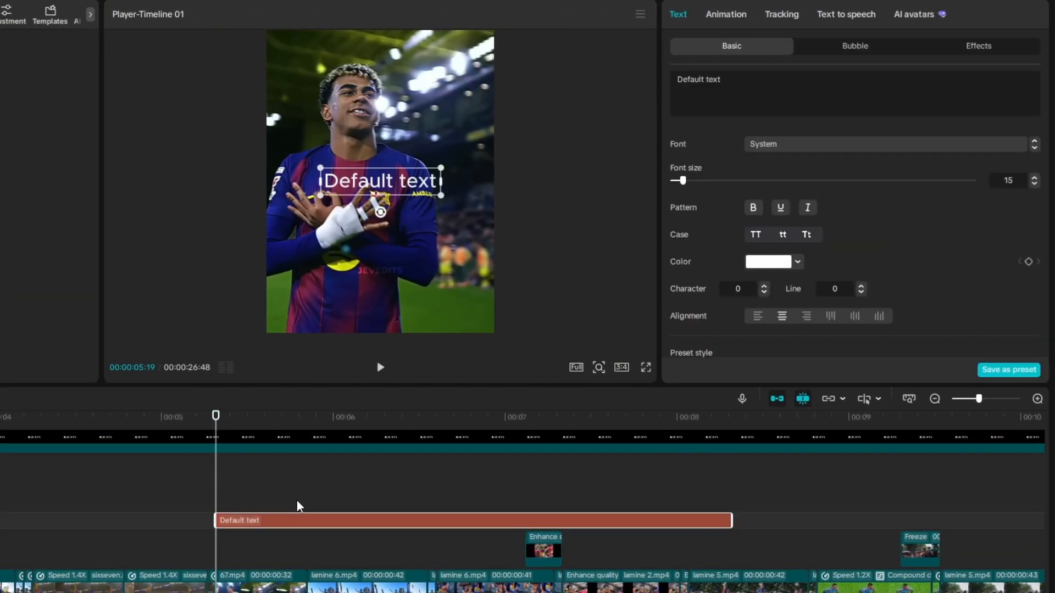
{"action": "left_click_drag", "start_coordinate": [299, 507], "coordinate": [306, 504]}
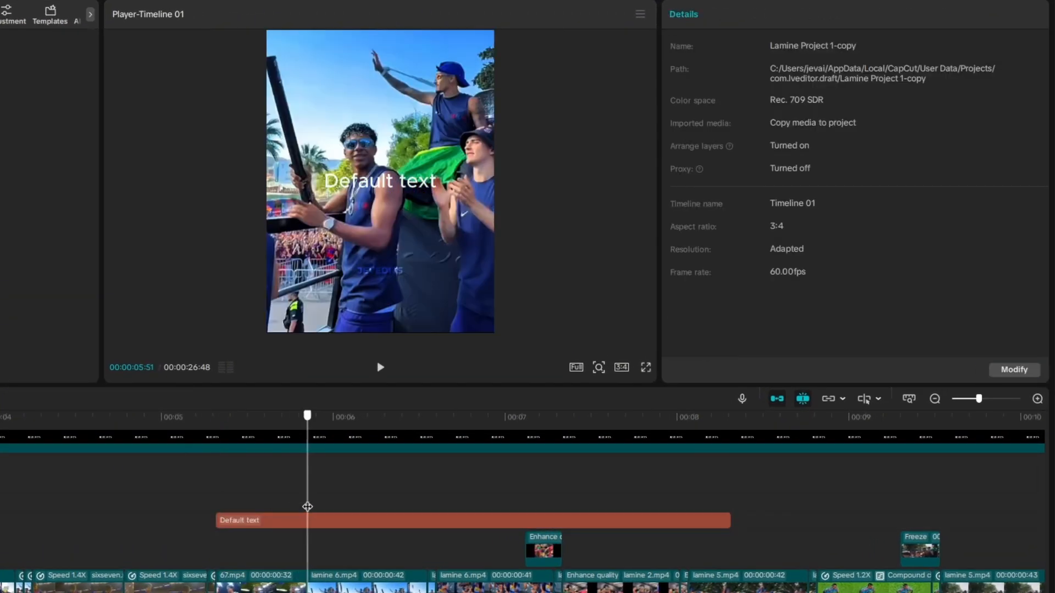
{"action": "left_click", "coordinate": [307, 522]}
{"action": "key", "text": "w"}
Change the default text to 6 and set its font to Montserrat
{"action": "left_click", "coordinate": [279, 497]}
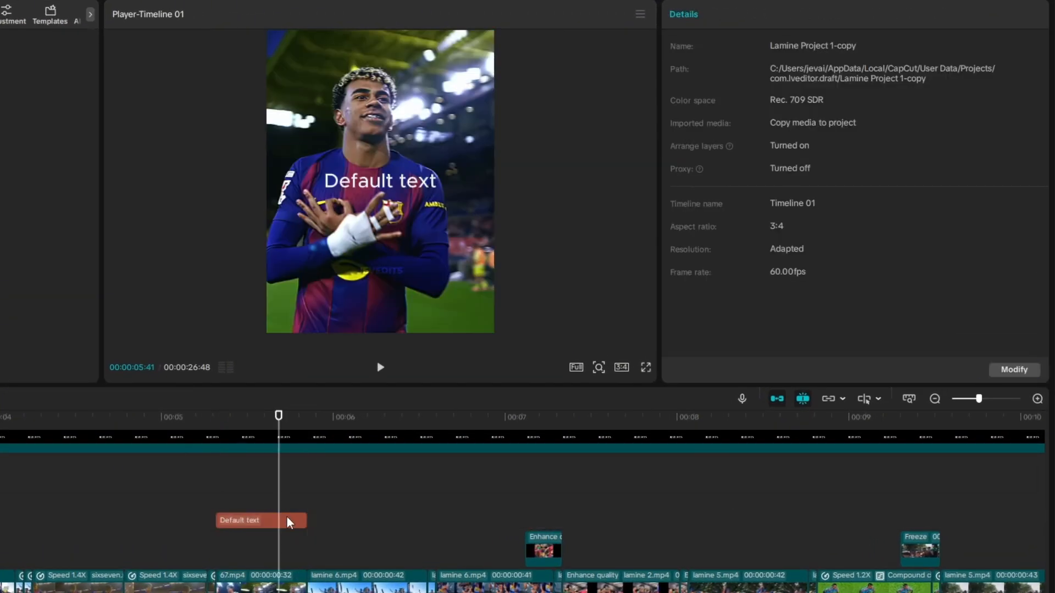
{"action": "left_click", "coordinate": [288, 520]}
{"action": "left_click_drag", "start_coordinate": [758, 81], "coordinate": [628, 88]}
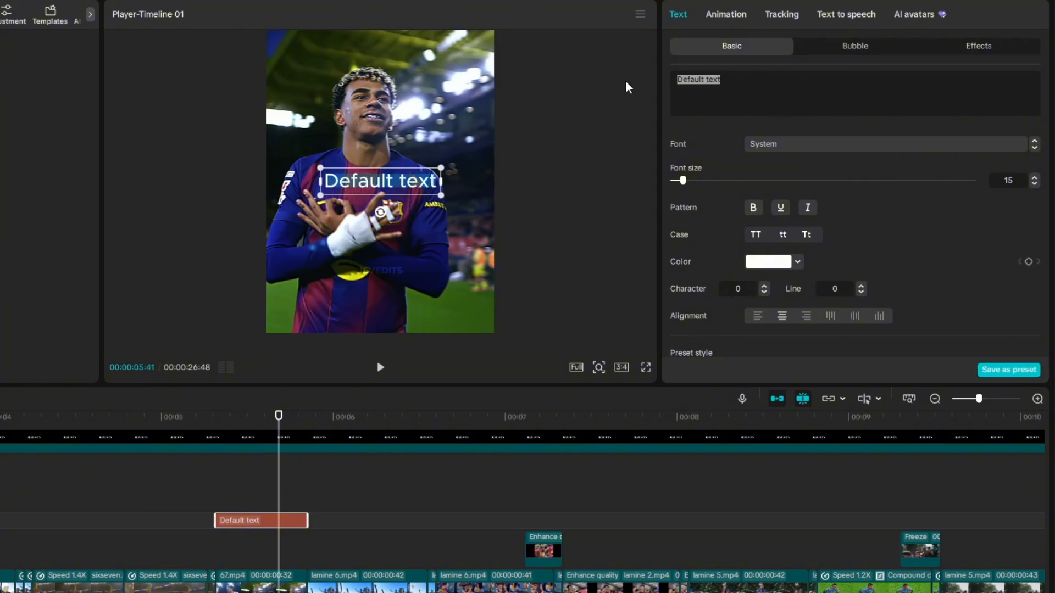
{"action": "type", "text": "6"}
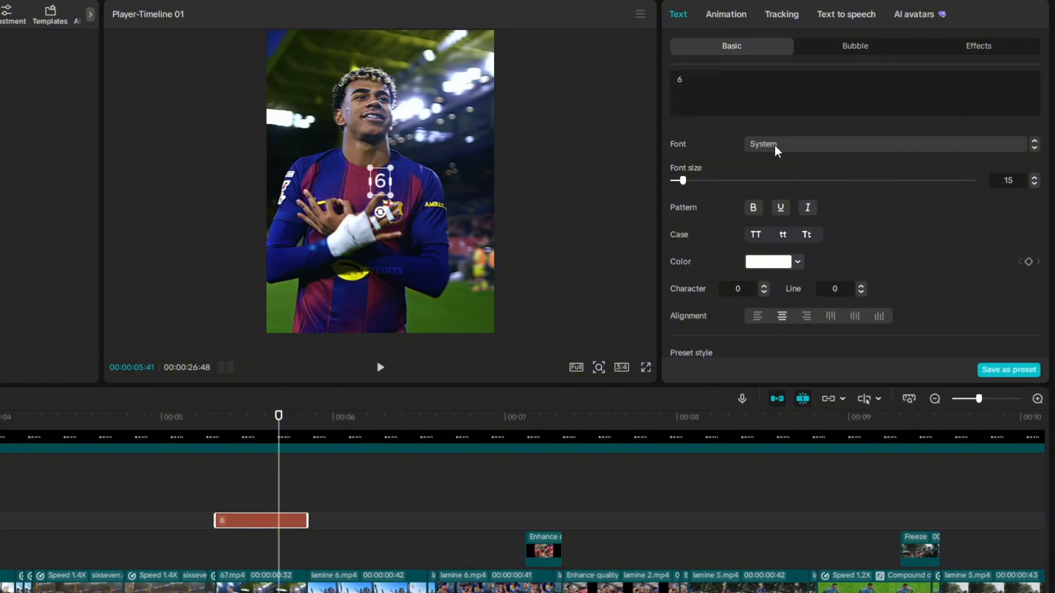
{"action": "left_click", "coordinate": [795, 157]}
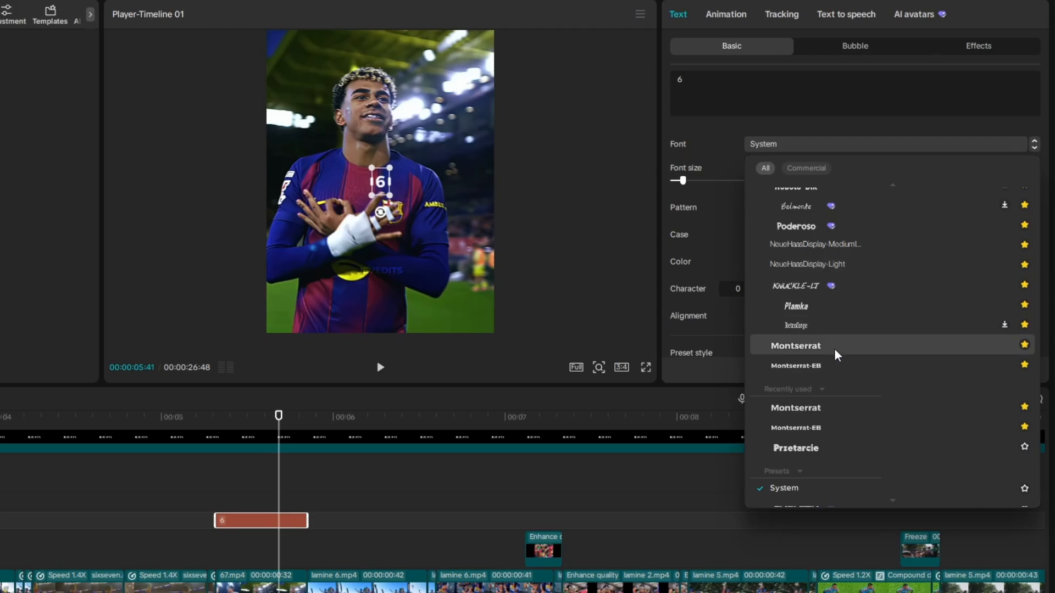
{"action": "left_click", "coordinate": [836, 351]}
Give the 6 a white glow in the second style with intensity 56 and range 45, and place it enlarged left of centre
{"action": "scroll", "coordinate": [769, 272], "scroll_direction": "down", "scroll_amount": 10}
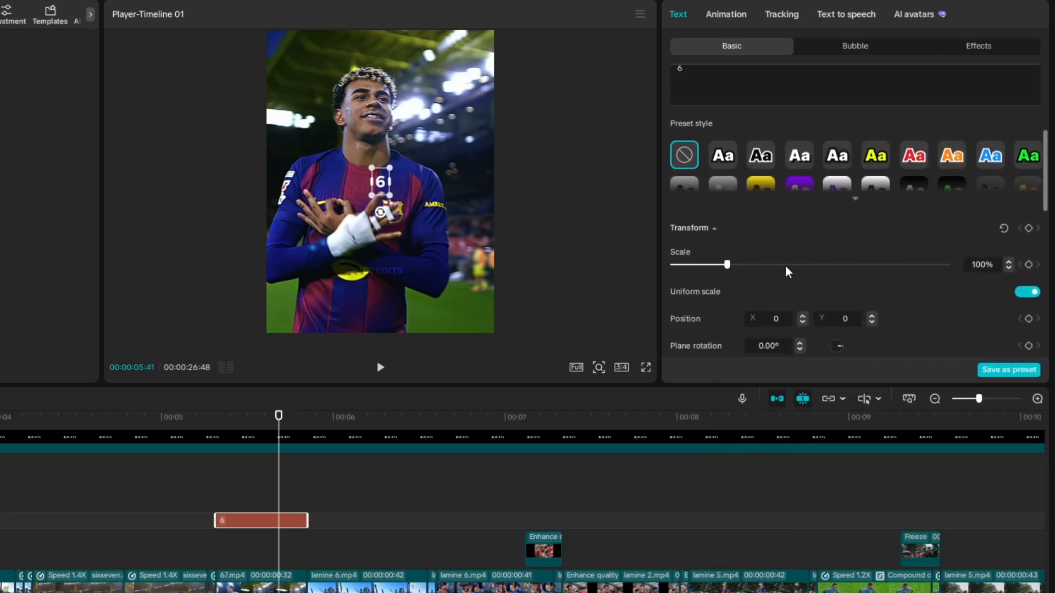
{"action": "scroll", "coordinate": [824, 273], "scroll_direction": "down", "scroll_amount": 2}
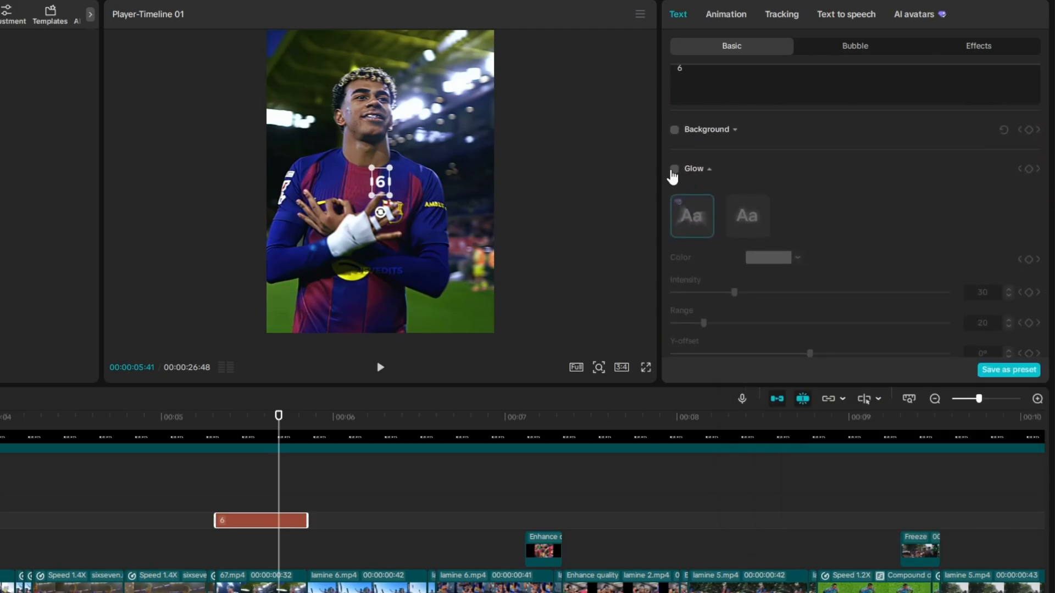
{"action": "left_click", "coordinate": [674, 168]}
{"action": "left_click", "coordinate": [748, 216]}
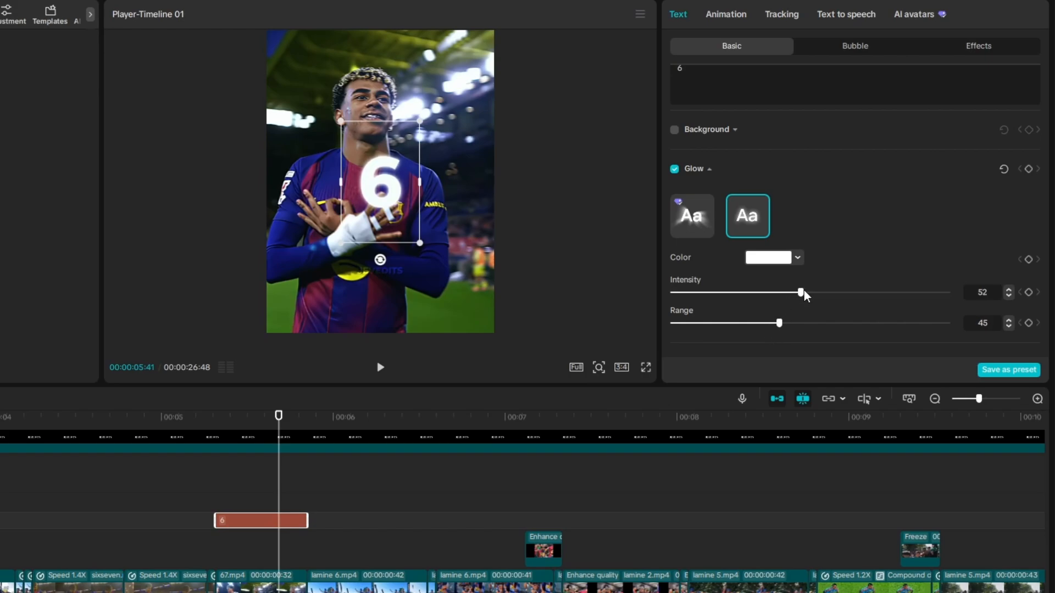
{"action": "left_click_drag", "start_coordinate": [362, 205], "coordinate": [346, 205]}
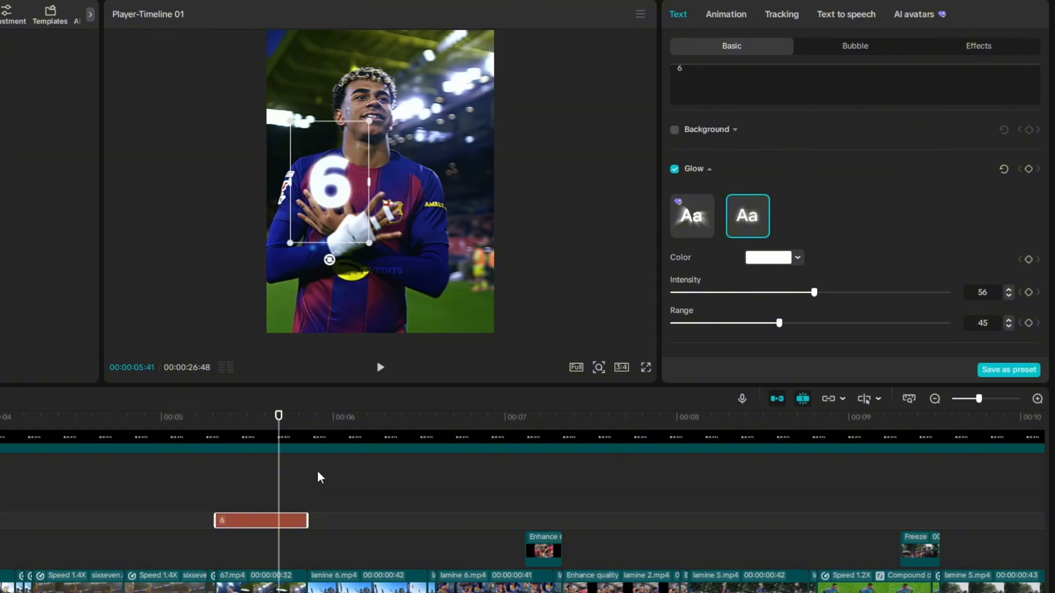
Duplicate the 6 onto the track above, trim the copy to start partway through the original and change its text to 7
{"action": "left_click_drag", "start_coordinate": [254, 527], "coordinate": [256, 501]}
{"action": "left_click", "coordinate": [230, 510]}
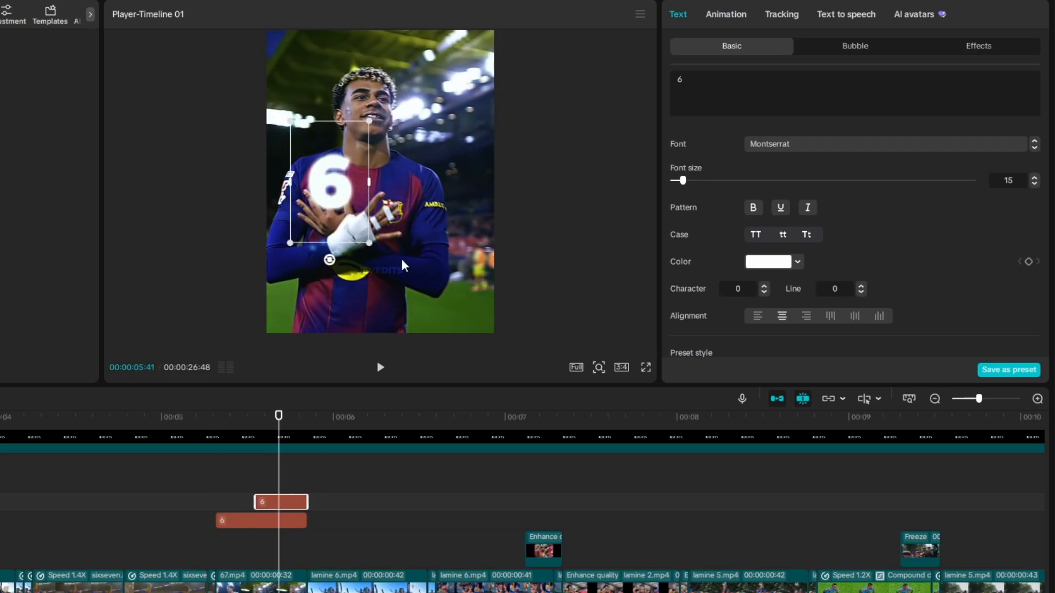
{"action": "left_click_drag", "start_coordinate": [700, 81], "coordinate": [653, 82]}
{"action": "type", "text": "7"}
{"action": "left_click", "coordinate": [272, 483]}
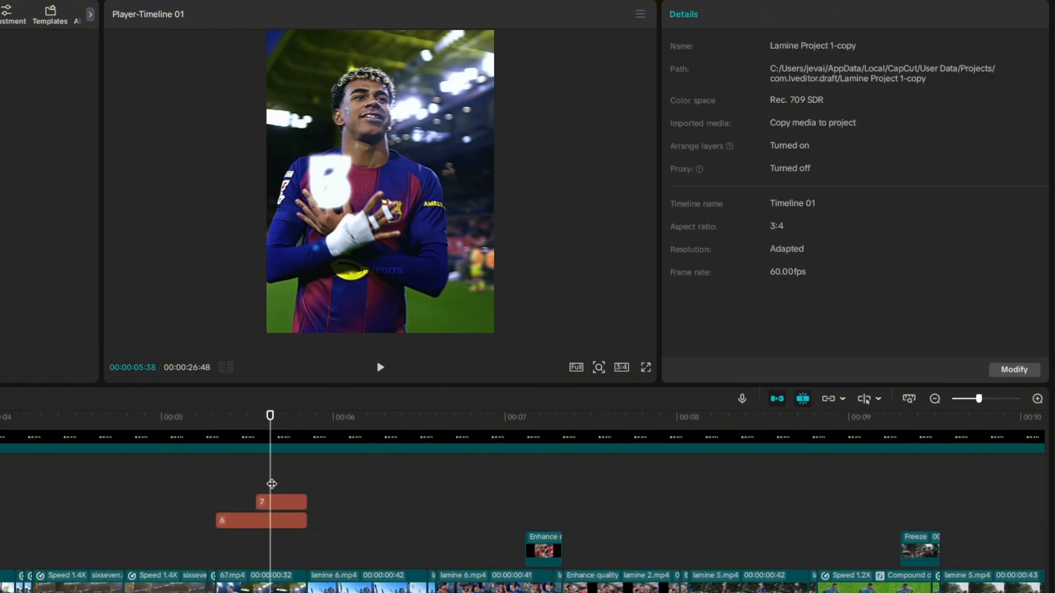
Place the 7 to the right of the 6 and centre both numbers together over the player
{"action": "left_click", "coordinate": [285, 508]}
{"action": "left_click_drag", "start_coordinate": [341, 196], "coordinate": [388, 196]}
{"action": "left_click_drag", "start_coordinate": [300, 475], "coordinate": [286, 523]}
{"action": "left_click_drag", "start_coordinate": [382, 208], "coordinate": [407, 207]}
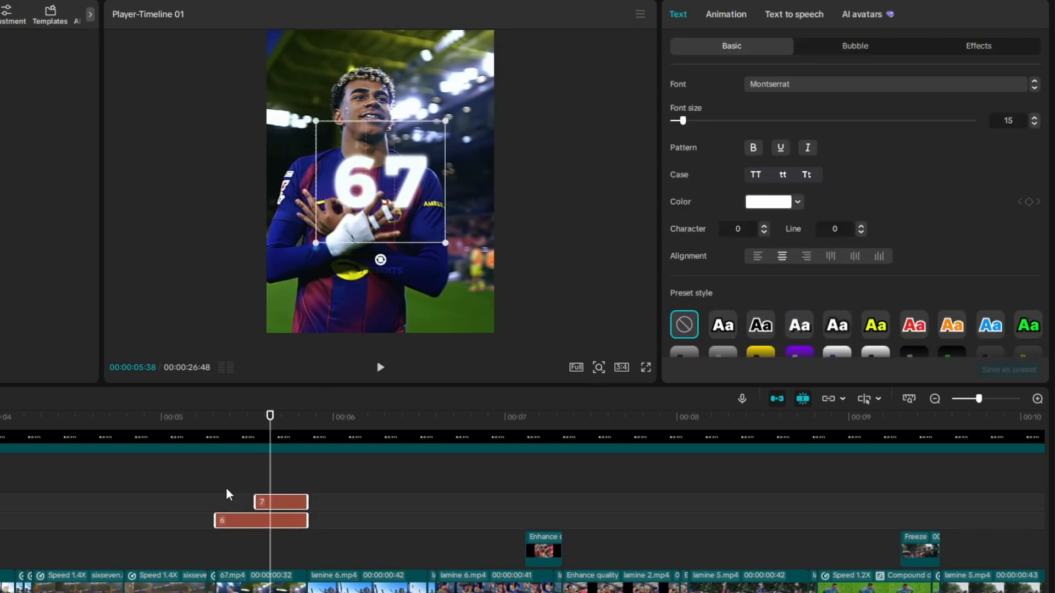
Play back the 6 and 7 text reveal over the short 67.mp4 clip
{"action": "left_click", "coordinate": [200, 483]}
{"action": "key", "text": "space"}
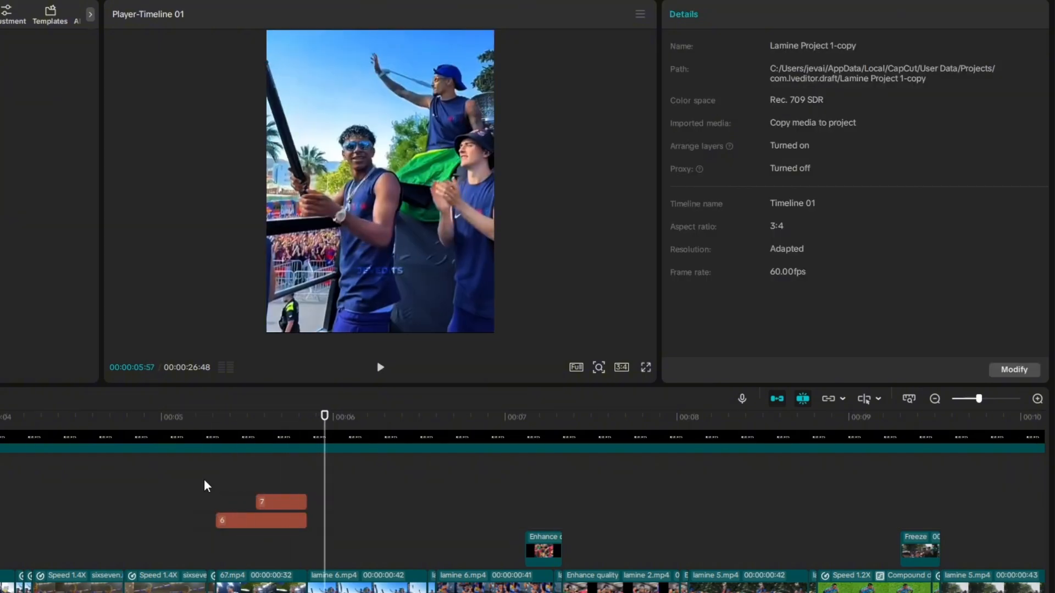
{"action": "left_click", "coordinate": [203, 486]}
{"action": "key", "text": "space"}
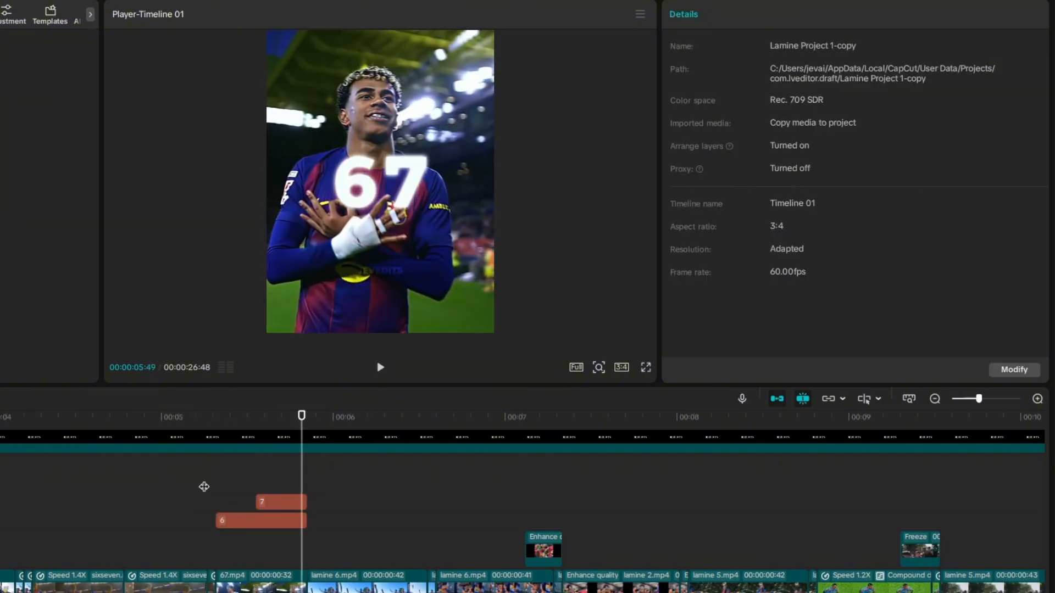